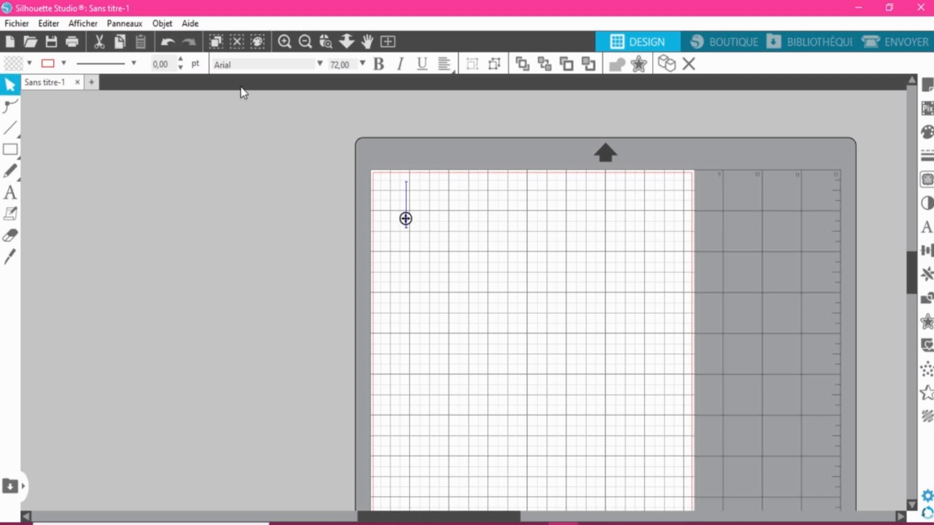
# - Write the first name, with a capital initial, as an Arial text object near the page's upper-left corner
pyautogui.click(319, 64)
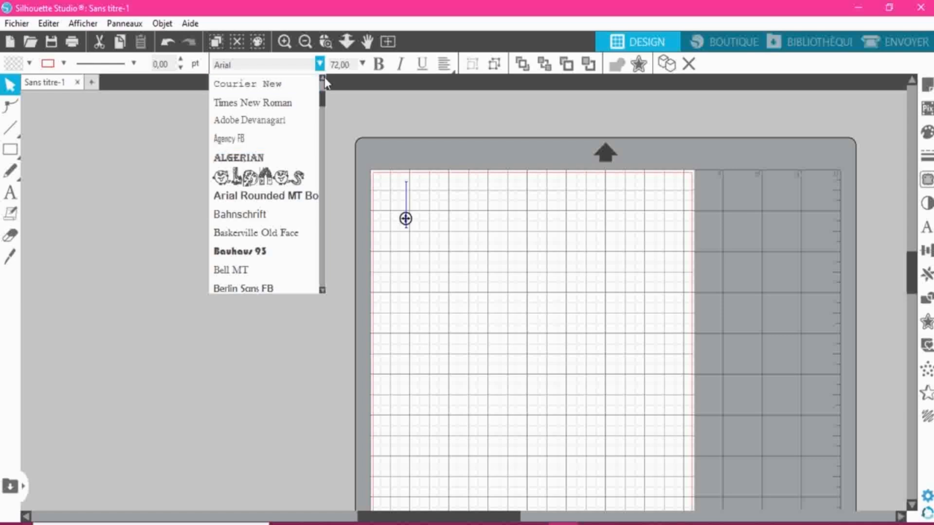
pyautogui.scroll(5, 324, 77)
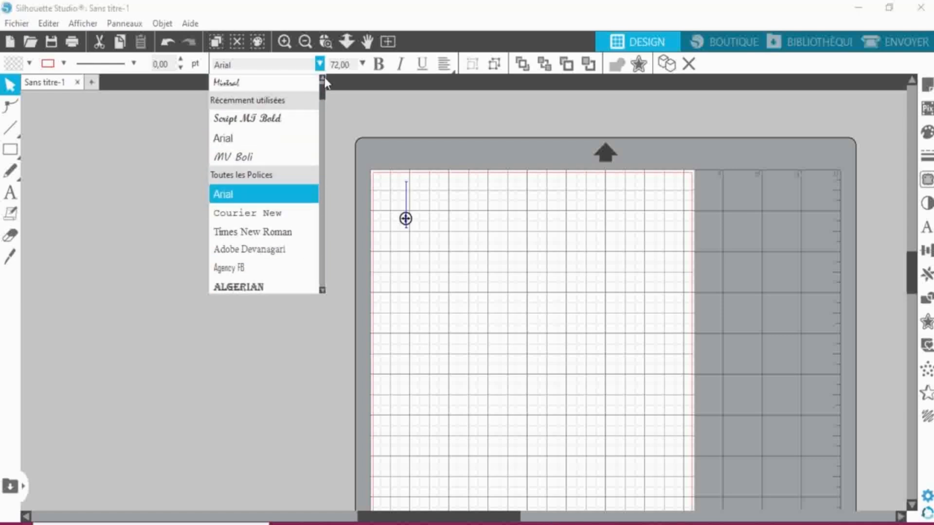
pyautogui.click(258, 146)
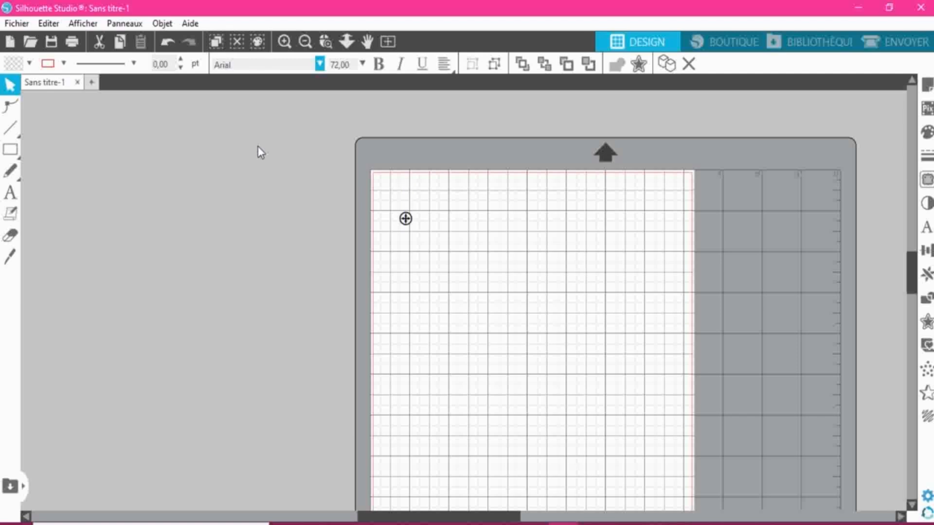
pyautogui.write('na')
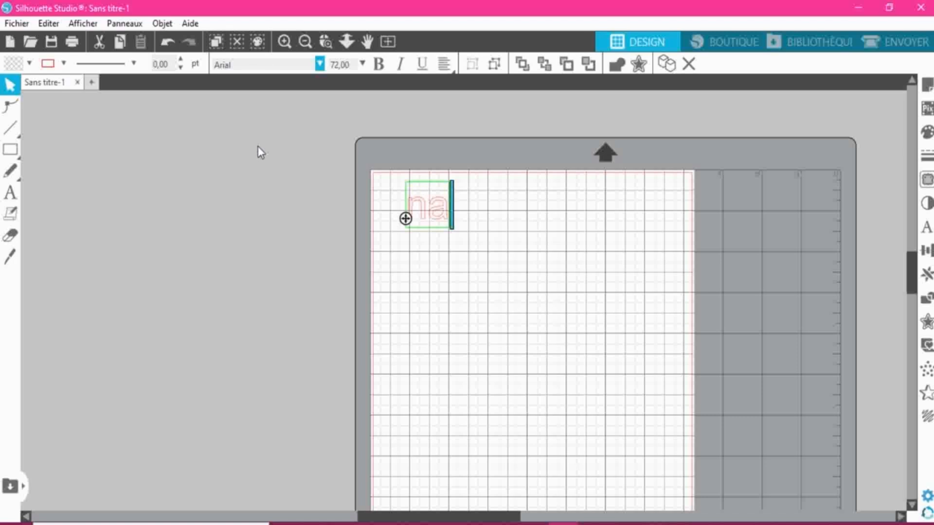
pyautogui.write('ïs')
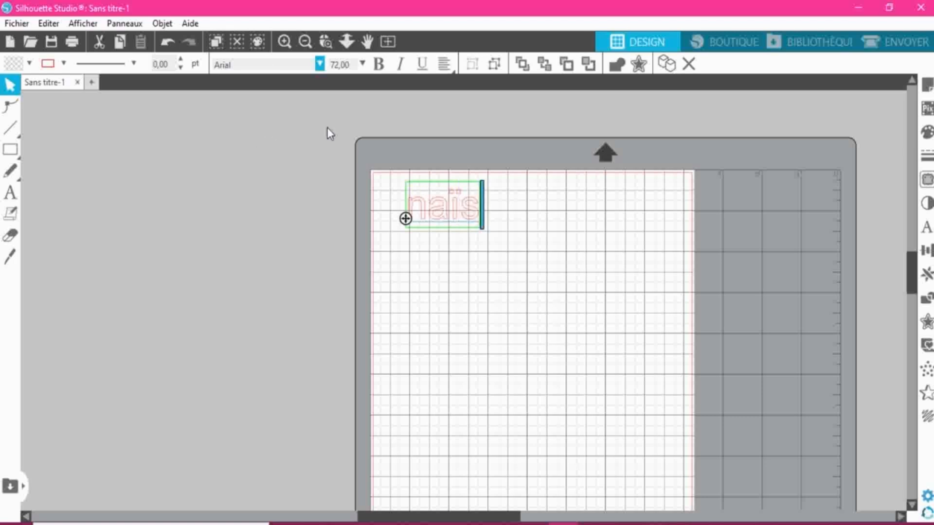
pyautogui.click(411, 206)
pyautogui.write('A')
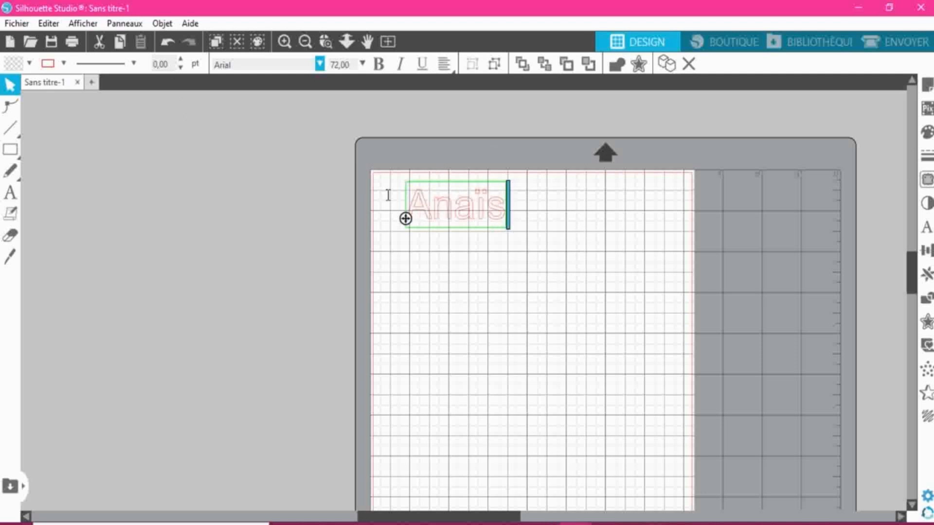
# - Try to apply the Script MT Bold font to the name while its text is open for editing
pyautogui.click(320, 64)
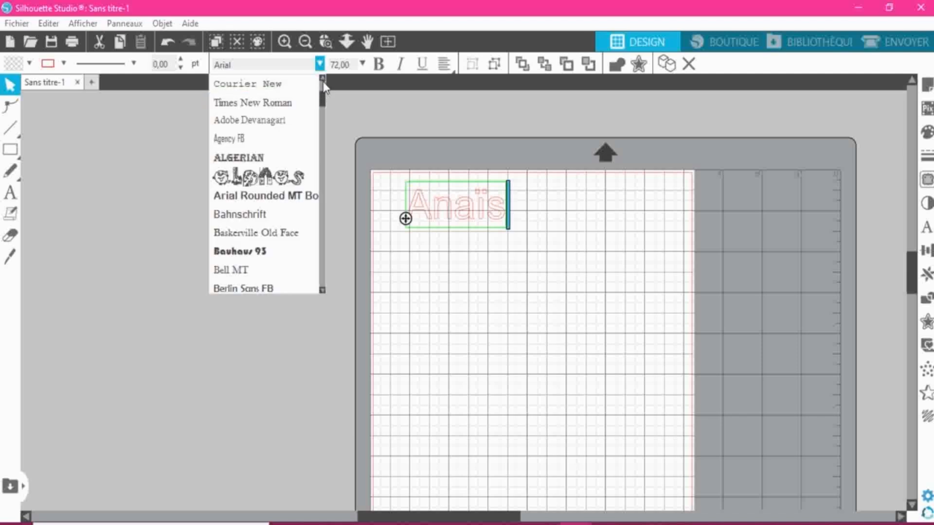
pyautogui.scroll(3, 272, 112)
pyautogui.click(277, 102)
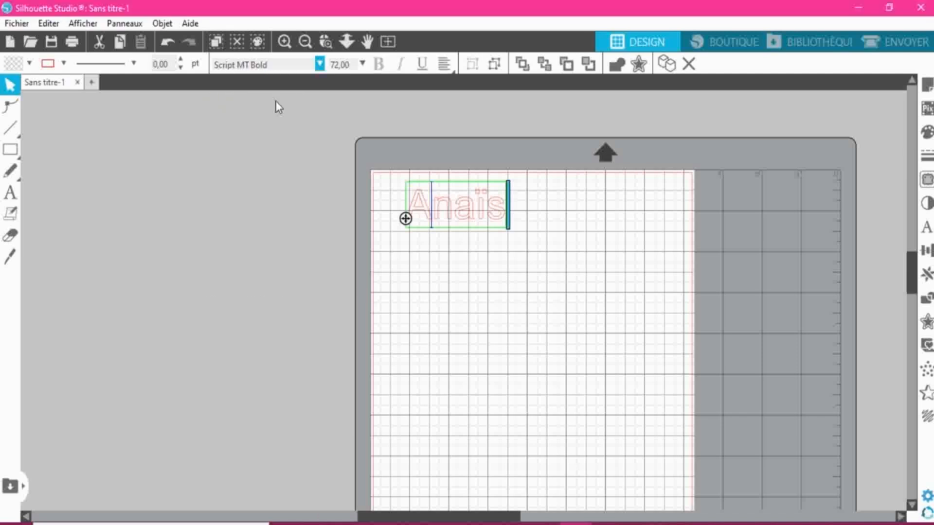
pyautogui.click(383, 153)
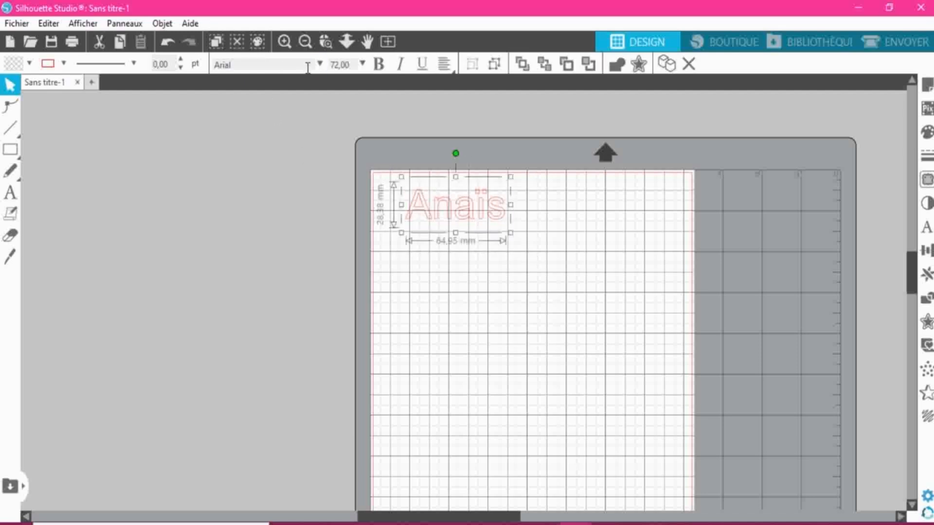
# - Try the MV Boli font on the whole name, and set it to Script MT Bold instead
pyautogui.click(320, 65)
pyautogui.click(260, 102)
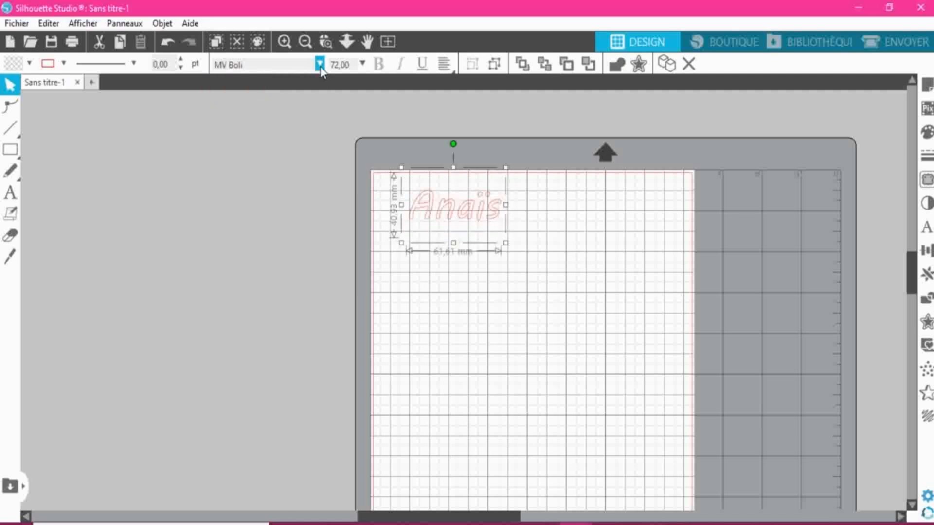
pyautogui.click(320, 66)
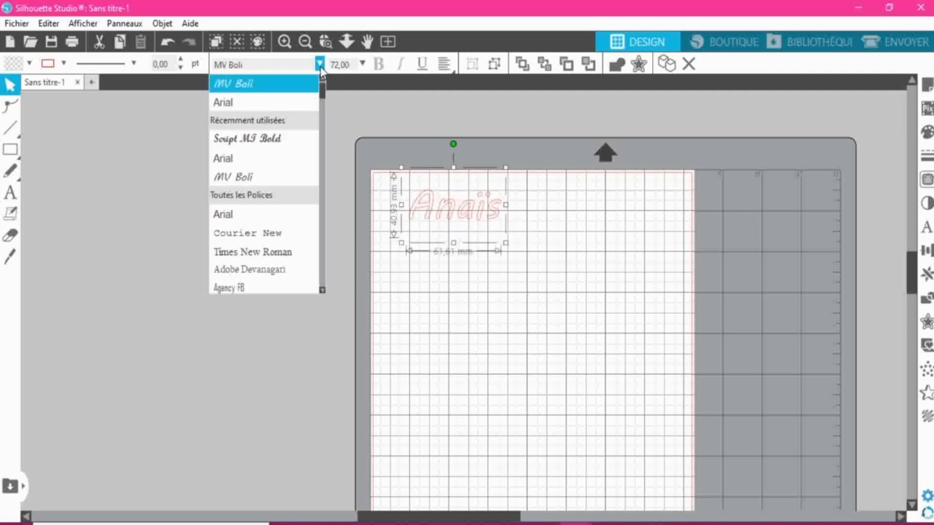
pyautogui.click(247, 139)
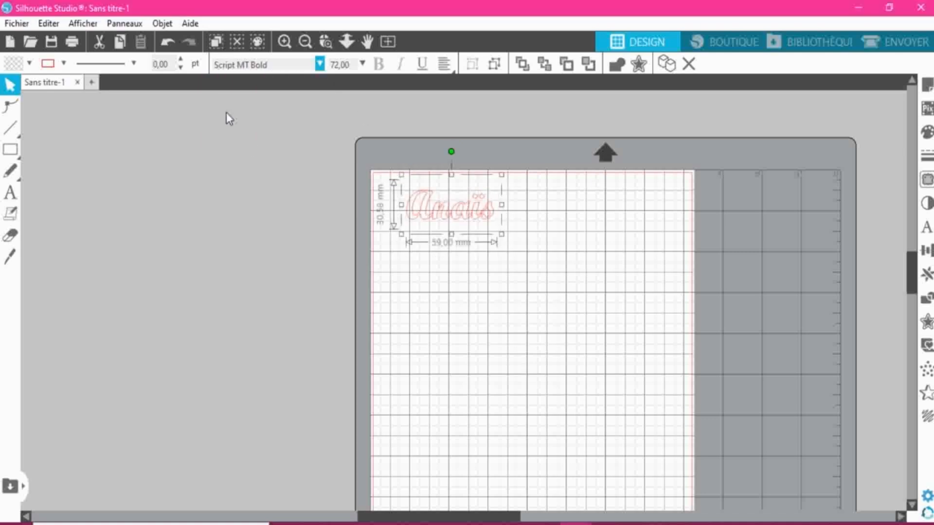
# - Weld the overlapping letters of the Script MT Bold name into one continuous outline
pyautogui.click(287, 43)
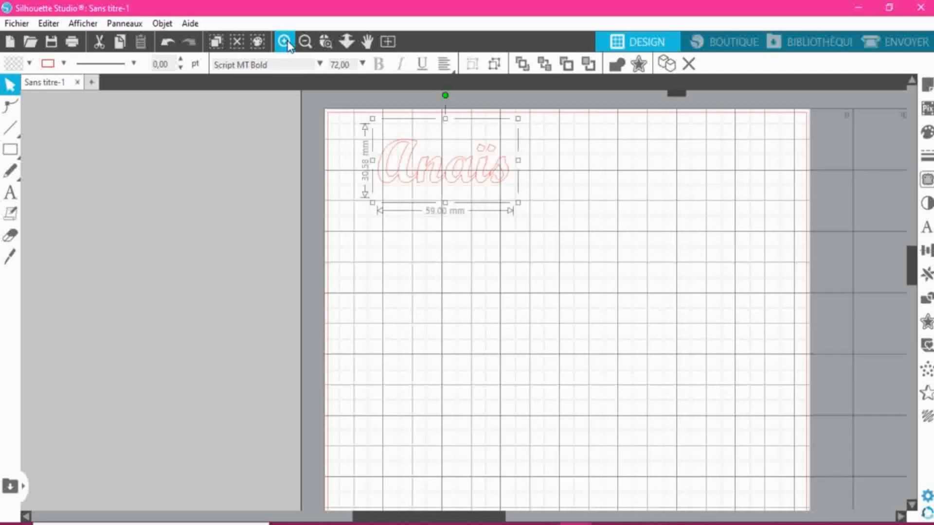
pyautogui.click(288, 44)
pyautogui.click(288, 43)
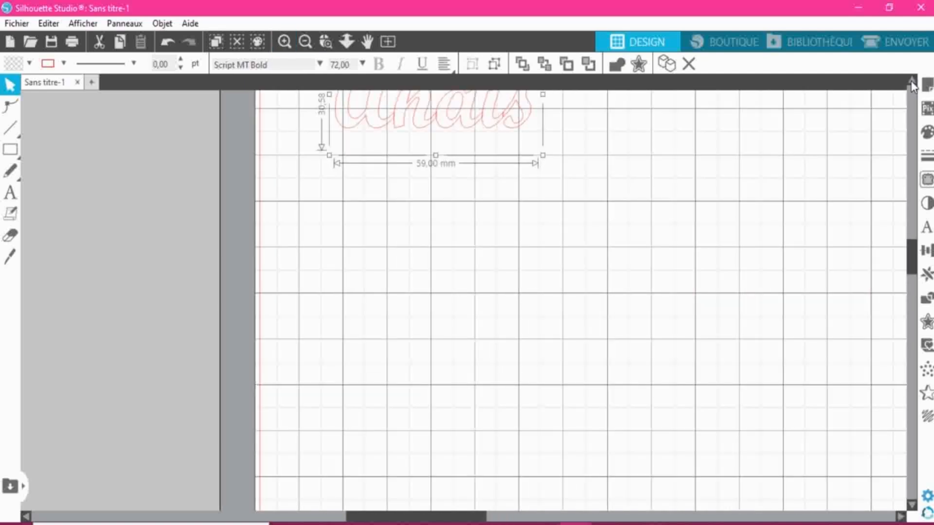
pyautogui.click(910, 82)
pyautogui.click(911, 82)
pyautogui.click(911, 82)
pyautogui.click(910, 82)
pyautogui.click(910, 81)
pyautogui.click(910, 82)
pyautogui.click(910, 82)
pyautogui.click(910, 82)
pyautogui.click(910, 82)
pyautogui.click(911, 82)
pyautogui.click(911, 82)
pyautogui.click(911, 82)
pyautogui.click(910, 81)
pyautogui.click(910, 82)
pyautogui.click(911, 82)
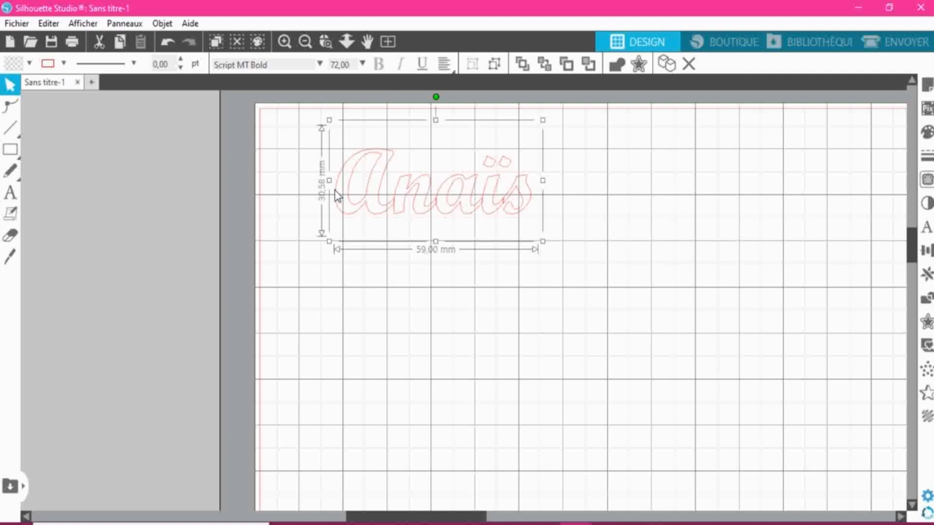
pyautogui.rightClick(415, 218)
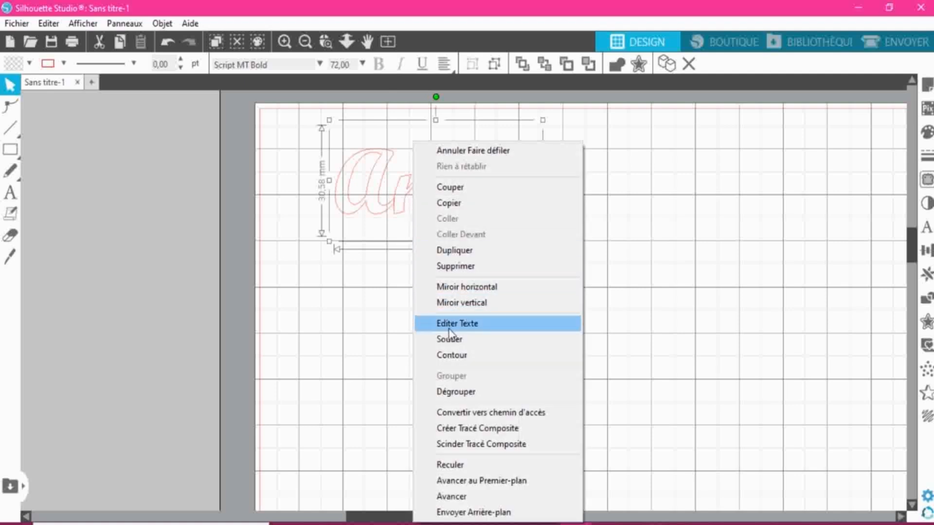
pyautogui.click(458, 340)
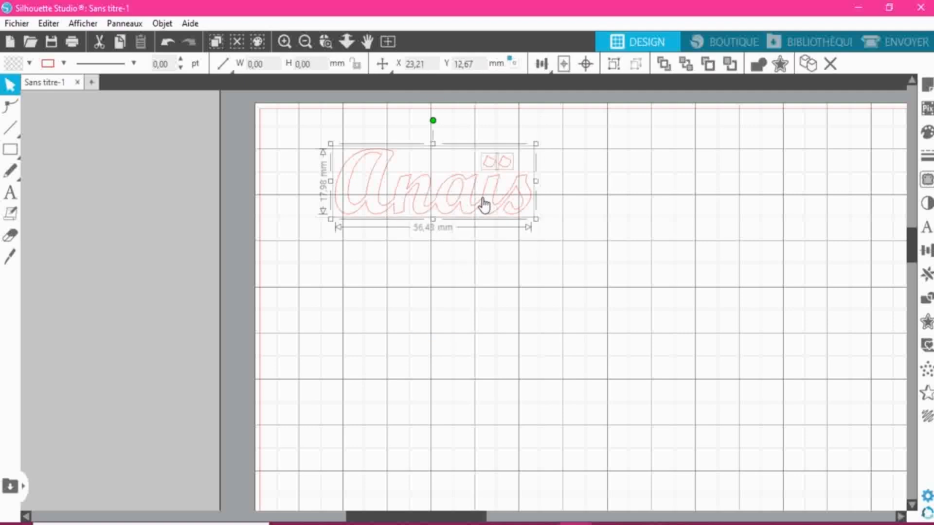
# - Group the welded name with its two separate dots and clear the selection
pyautogui.rightClick(414, 200)
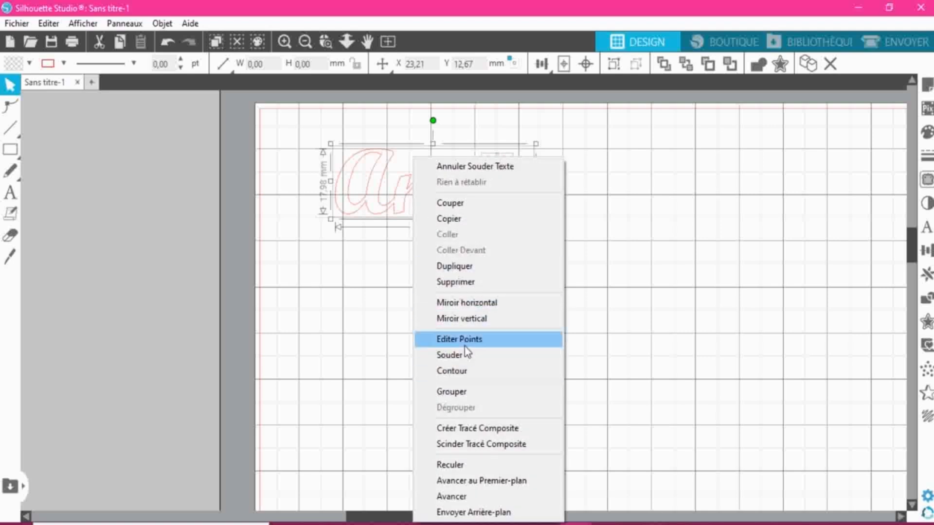
pyautogui.click(457, 395)
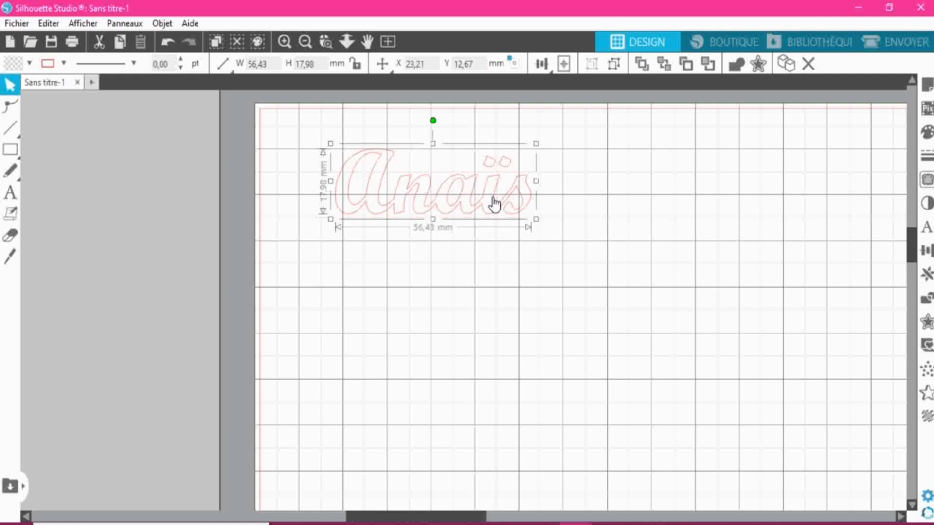
pyautogui.click(509, 304)
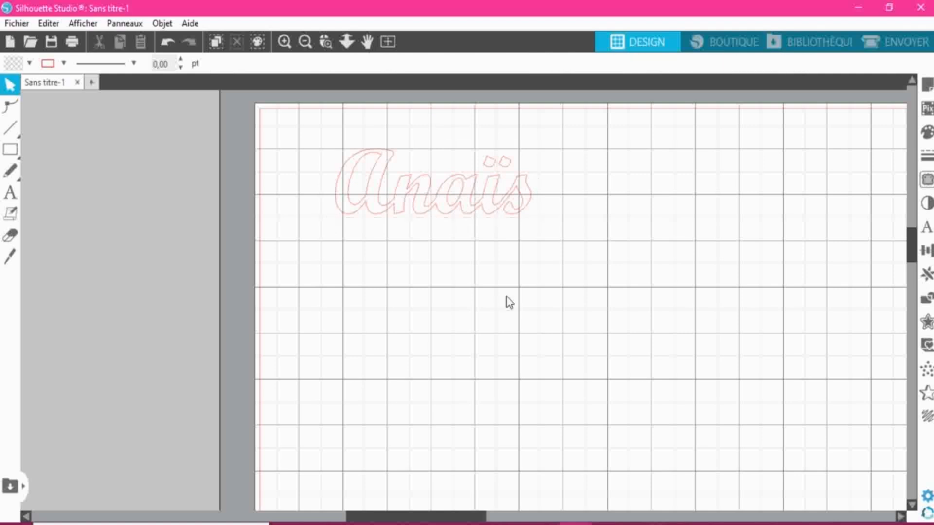
# - Insert the "two hearts" design from the library's recent downloads and place it directly below the name
pyautogui.click(814, 49)
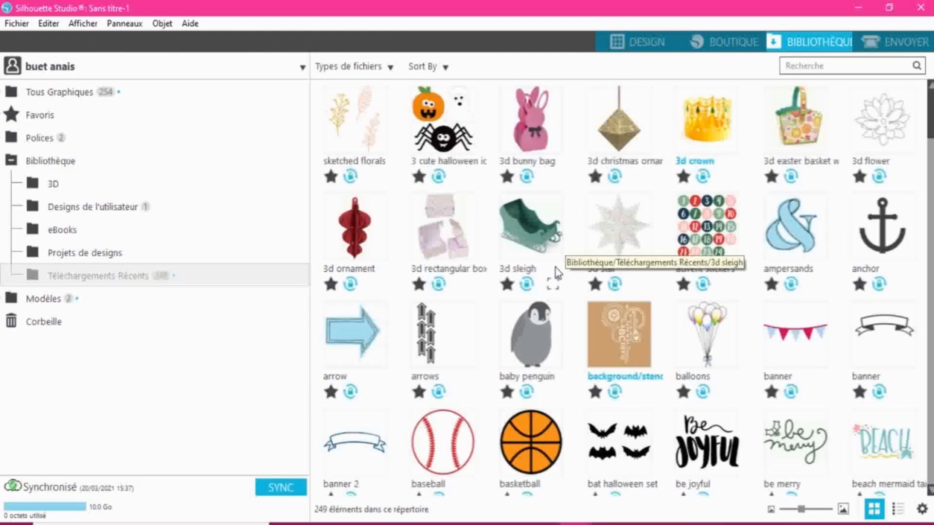
pyautogui.scroll(-4, 538, 166)
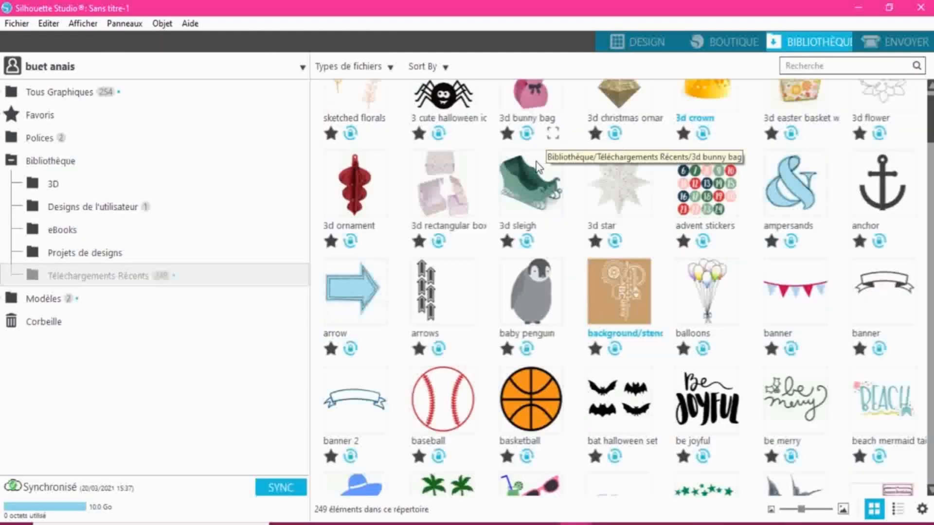
pyautogui.scroll(-2, 538, 165)
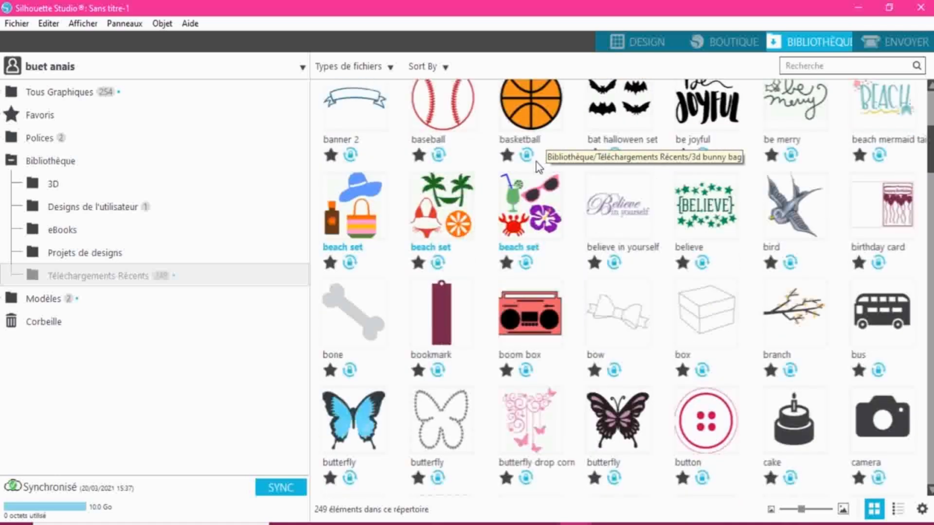
pyautogui.scroll(-12, 538, 167)
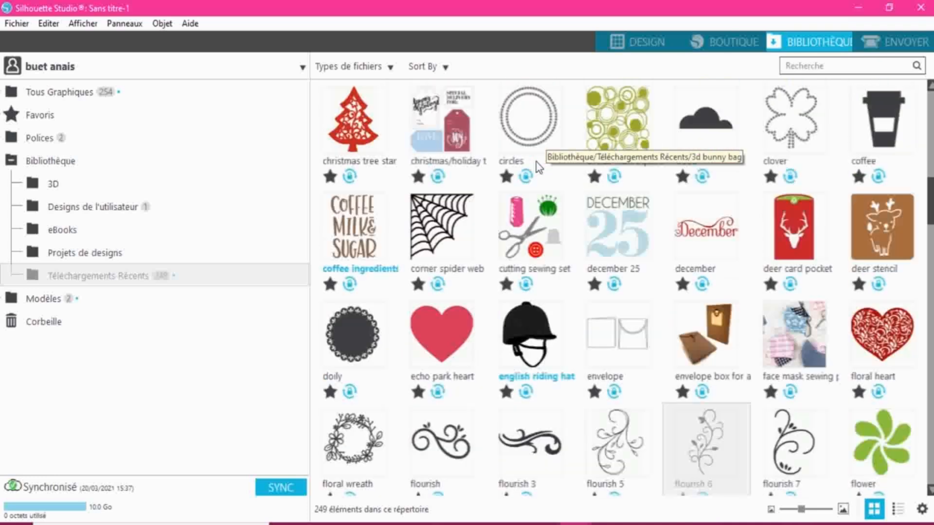
pyautogui.scroll(-8, 537, 167)
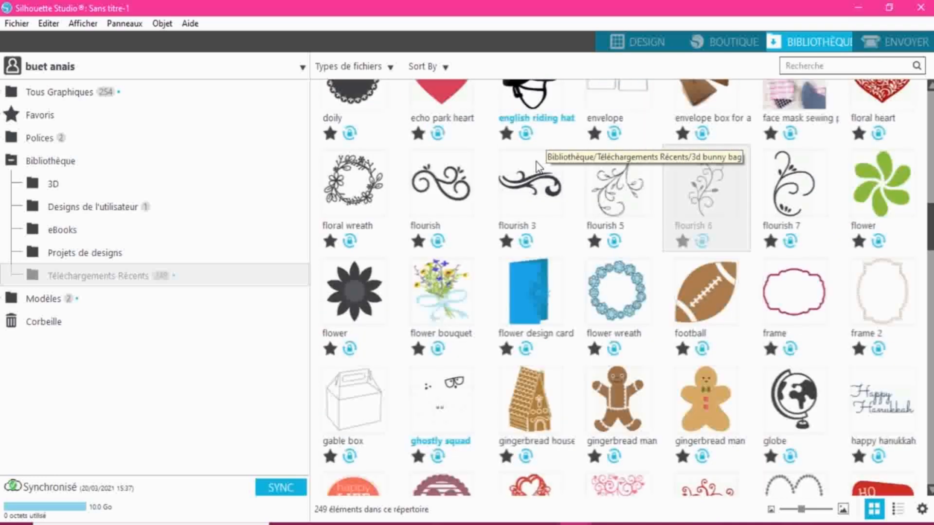
pyautogui.scroll(-12, 538, 167)
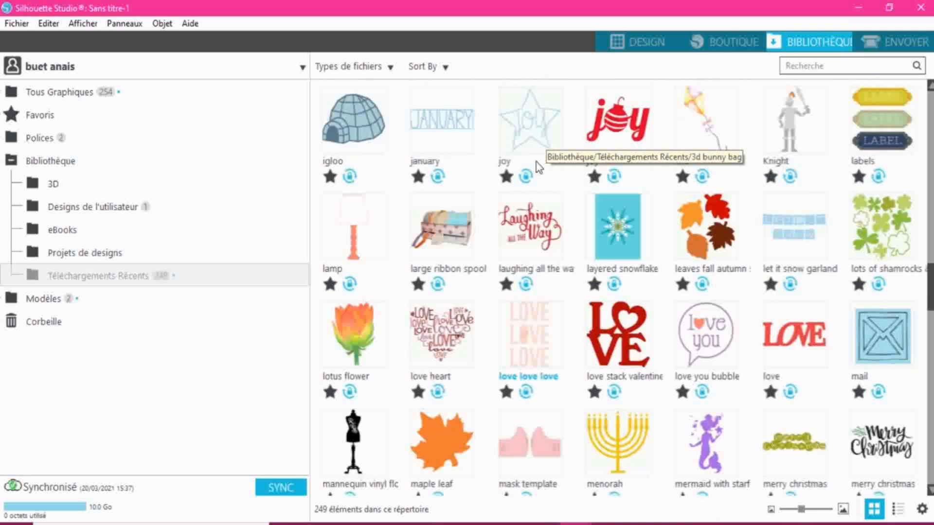
pyautogui.scroll(-6, 538, 167)
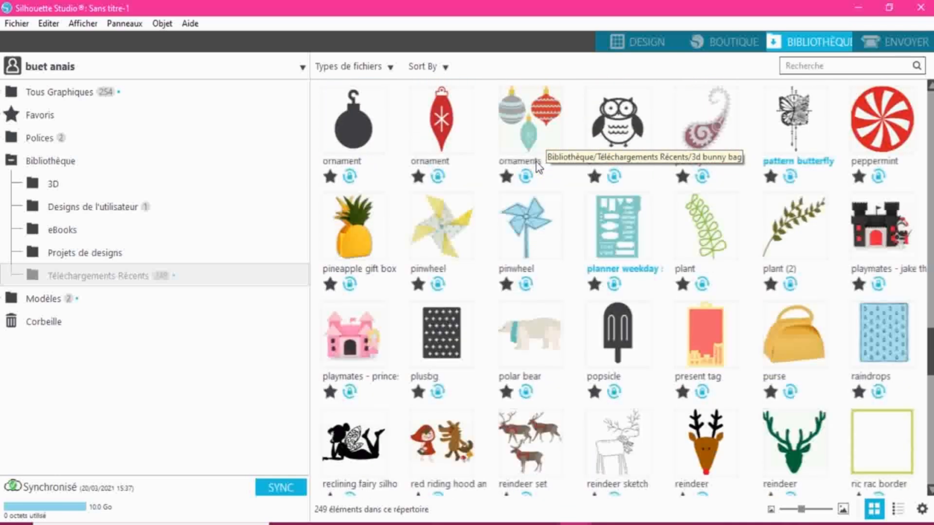
pyautogui.scroll(-4, 538, 167)
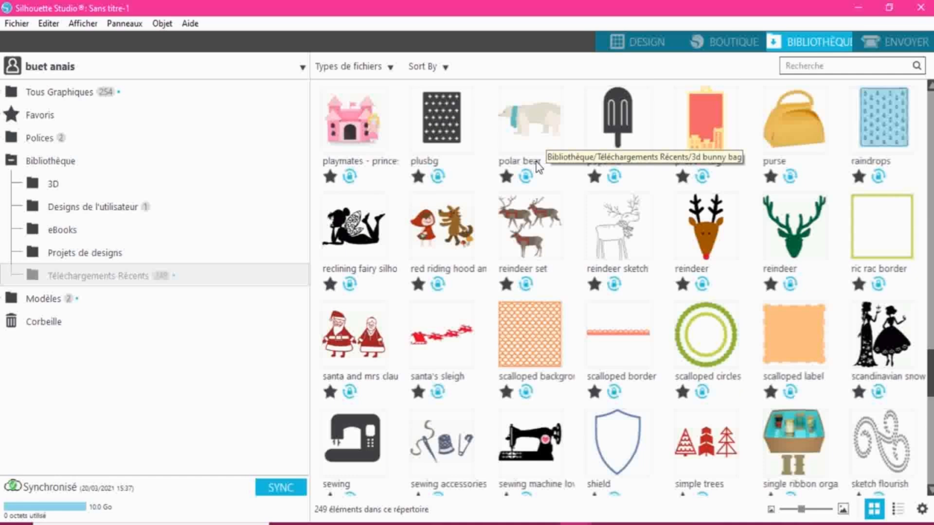
pyautogui.scroll(-3, 537, 166)
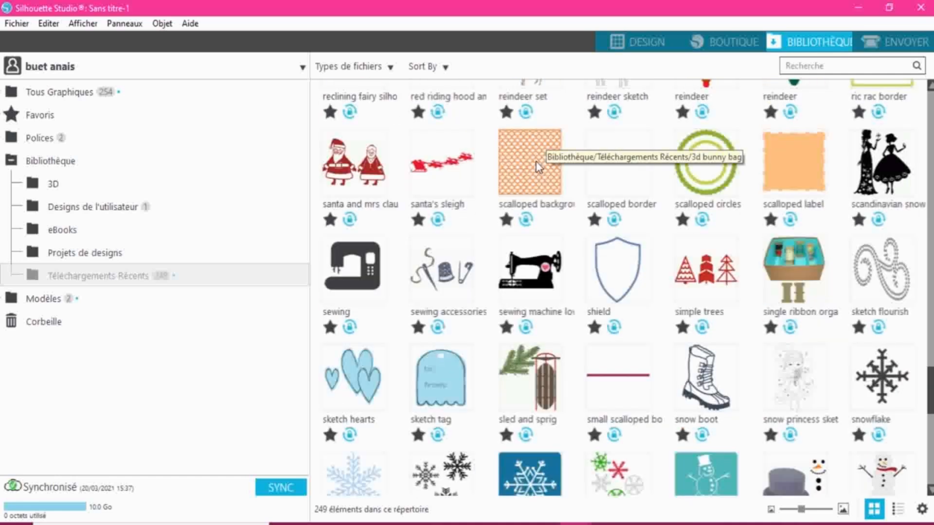
pyautogui.scroll(-5, 538, 167)
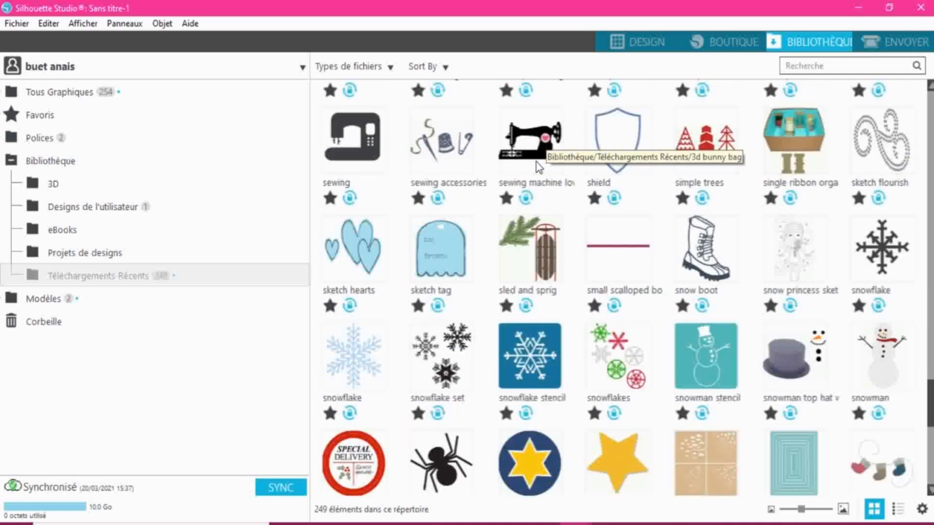
pyautogui.scroll(-3, 538, 167)
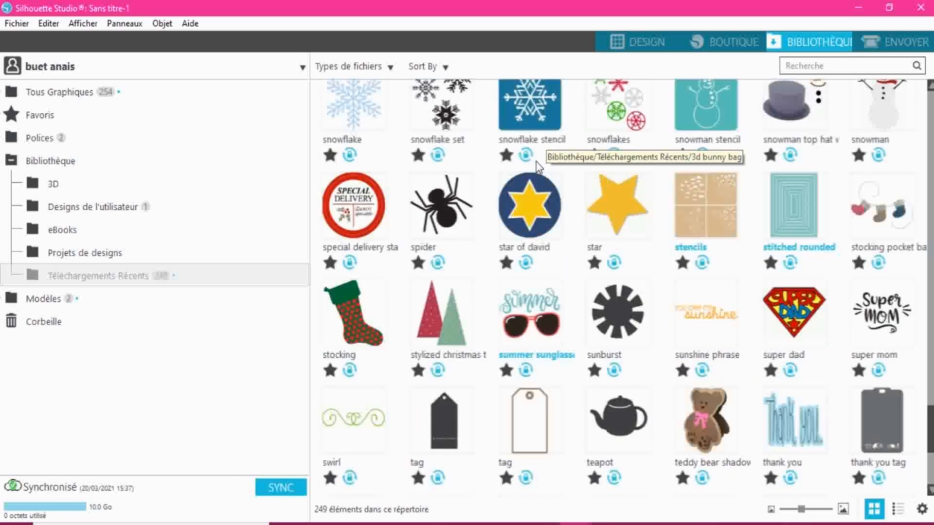
pyautogui.scroll(-4, 537, 167)
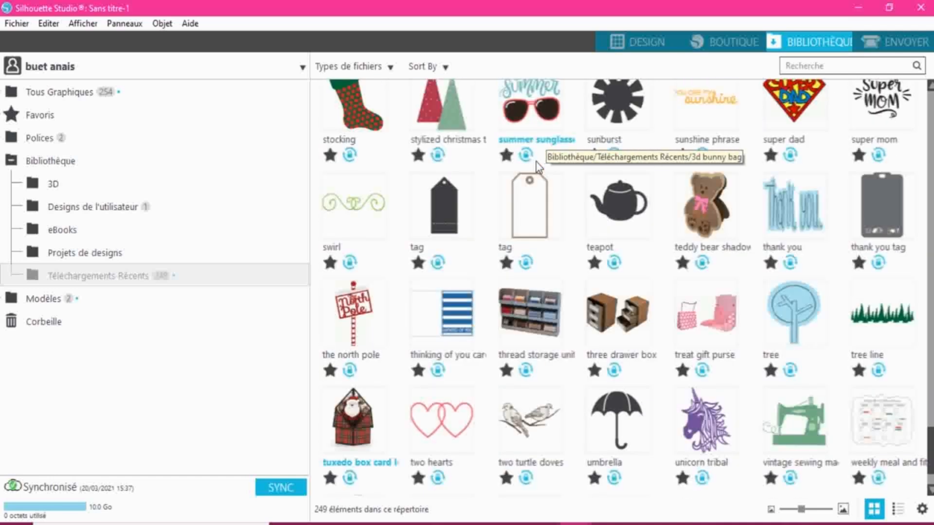
pyautogui.scroll(-2, 537, 167)
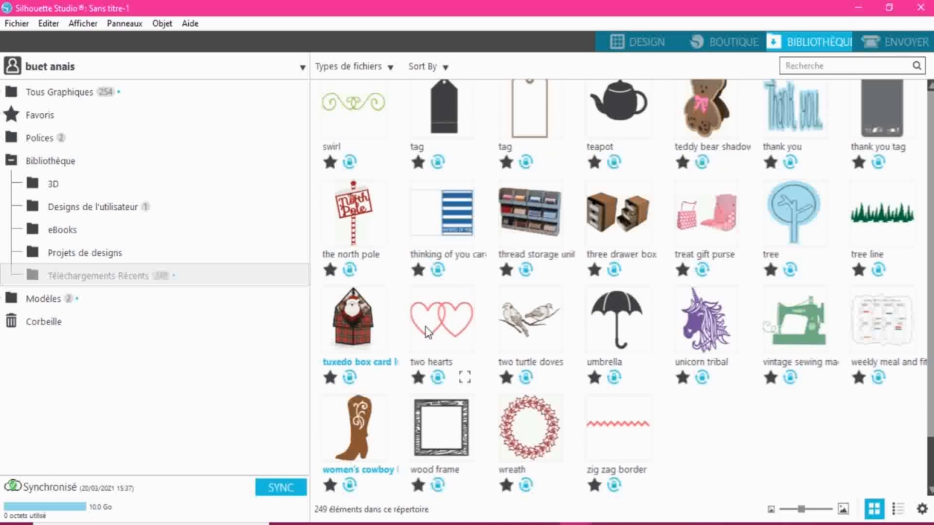
pyautogui.doubleClick(445, 332)
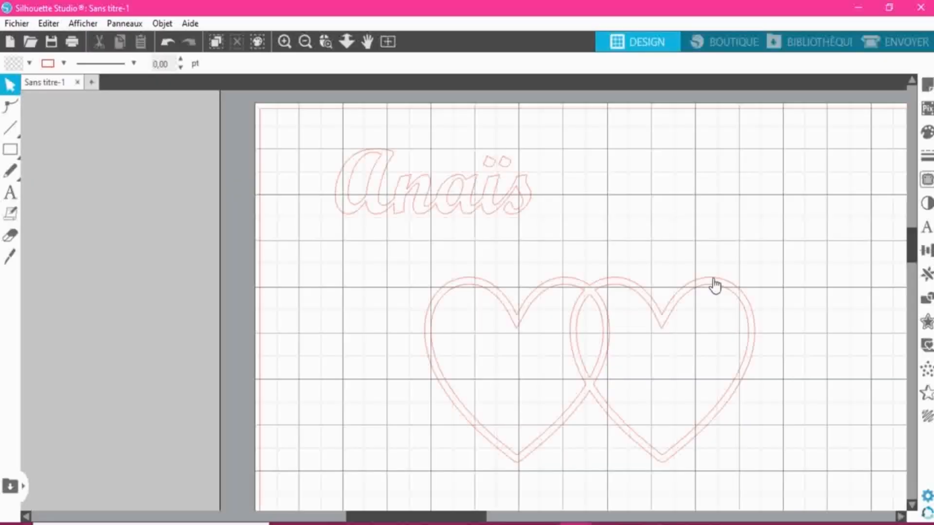
pyautogui.moveTo(573, 289); pyautogui.dragTo(433, 242)
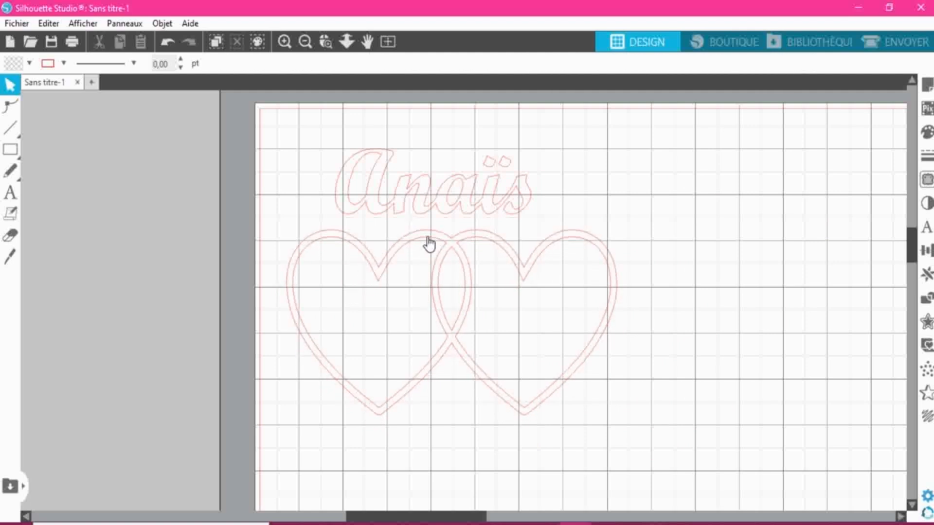
# - Ungroup the two hearts design and shift it slightly down and to the right beneath the name
pyautogui.click(427, 243)
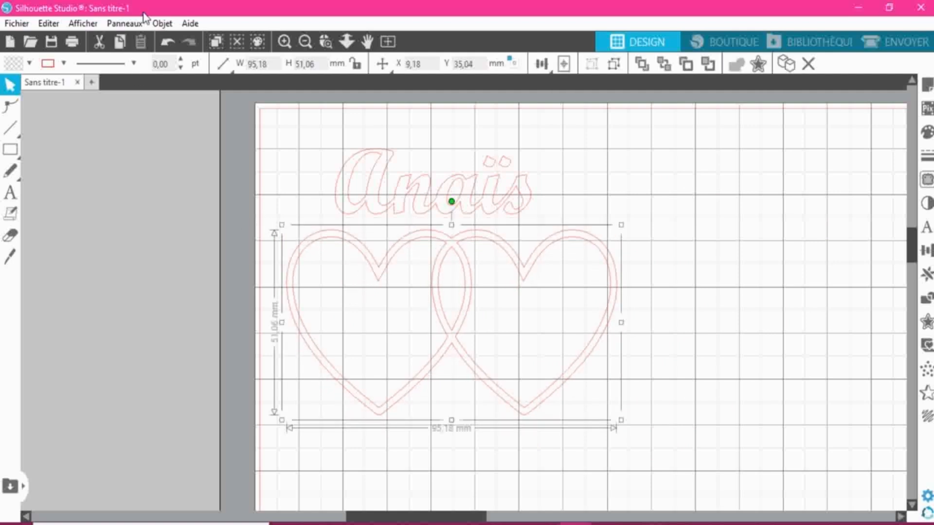
pyautogui.rightClick(468, 260)
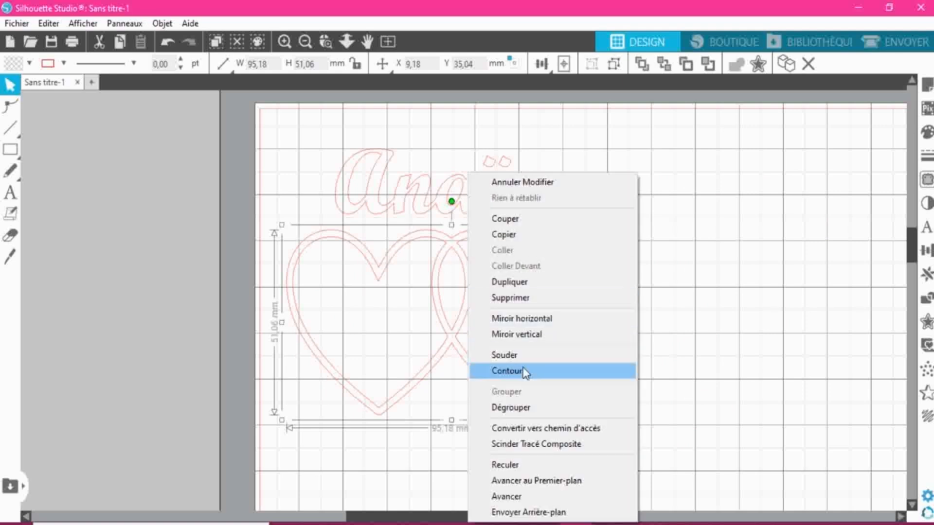
pyautogui.click(517, 412)
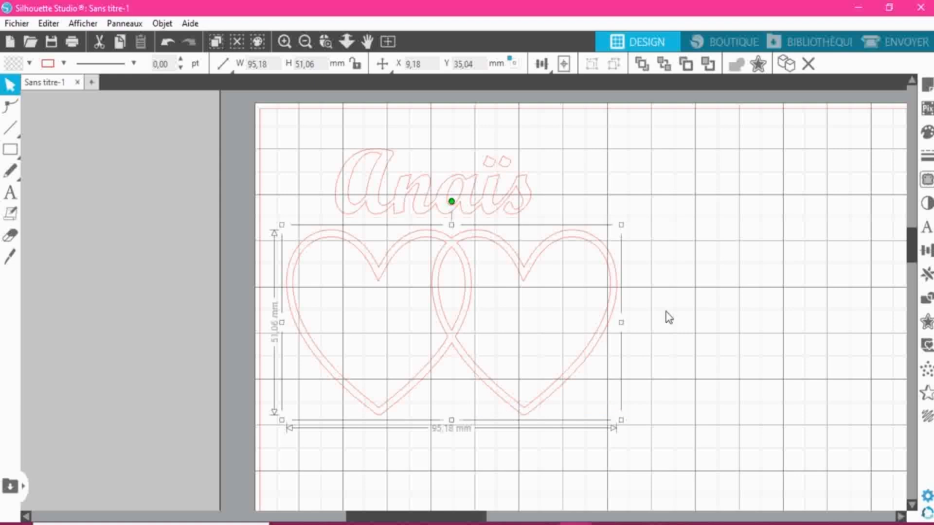
pyautogui.rightClick(445, 264)
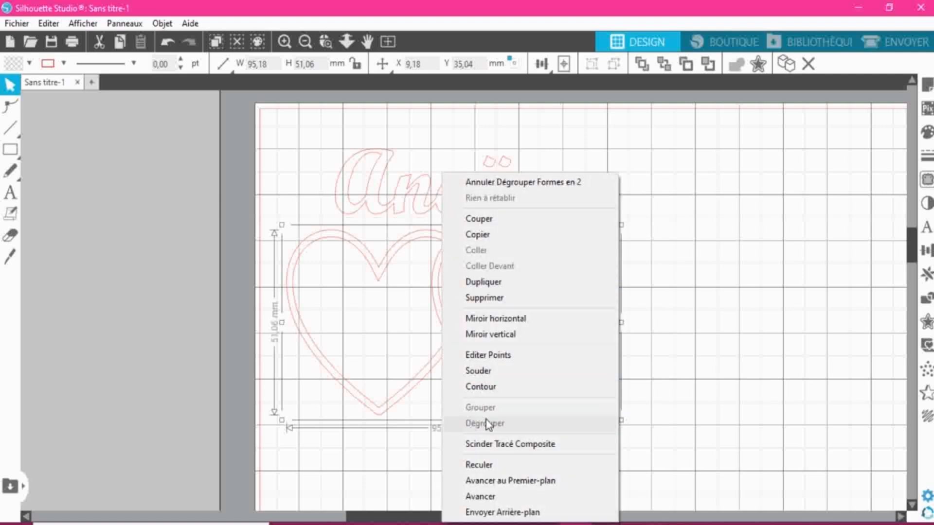
pyautogui.click(684, 333)
pyautogui.moveTo(440, 288)
pyautogui.mouseDown()
pyautogui.moveTo(413, 301)
pyautogui.moveTo(531, 297)
pyautogui.moveTo(446, 294)
pyautogui.mouseUp()
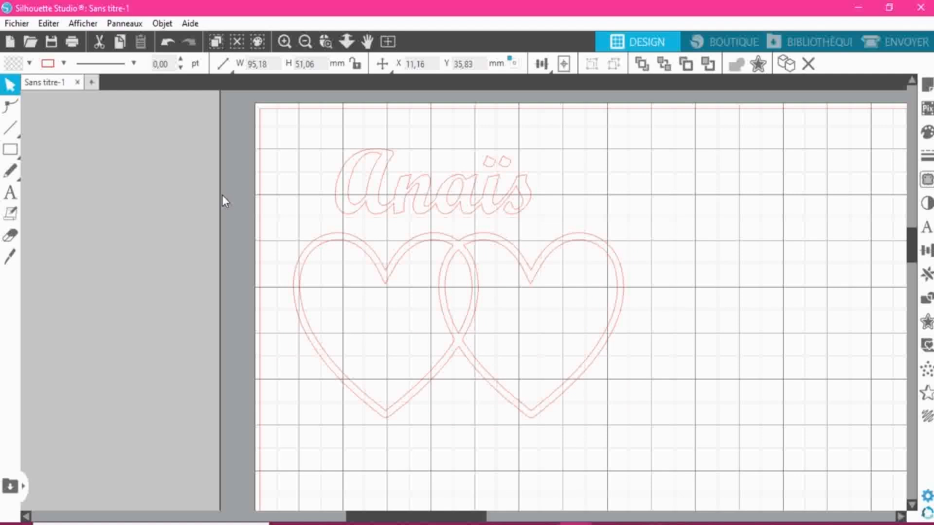
pyautogui.moveTo(218, 206); pyautogui.dragTo(522, 393)
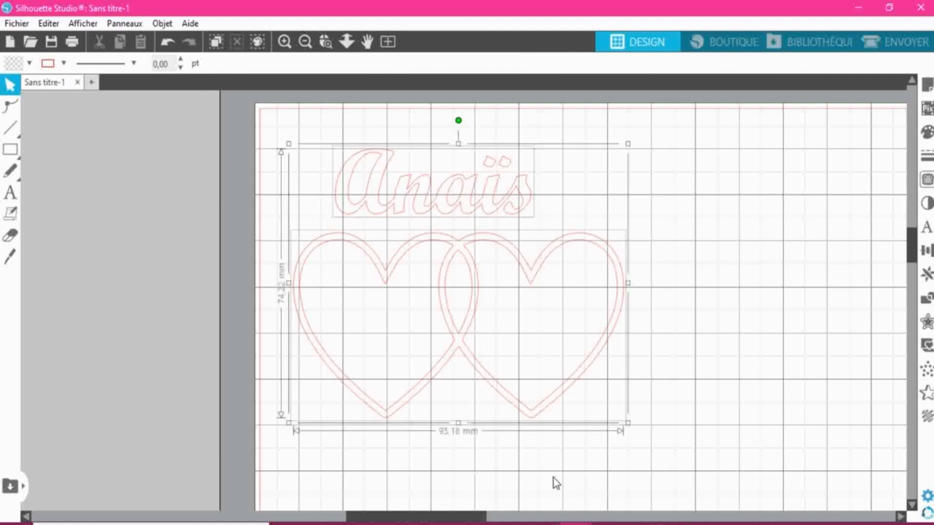
pyautogui.click(754, 378)
pyautogui.moveTo(262, 437); pyautogui.dragTo(652, 227)
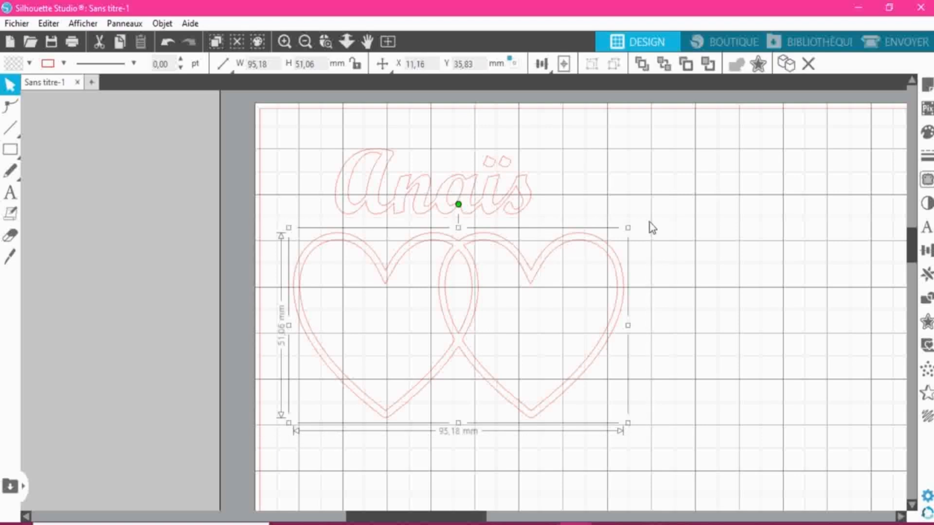
pyautogui.rightClick(462, 287)
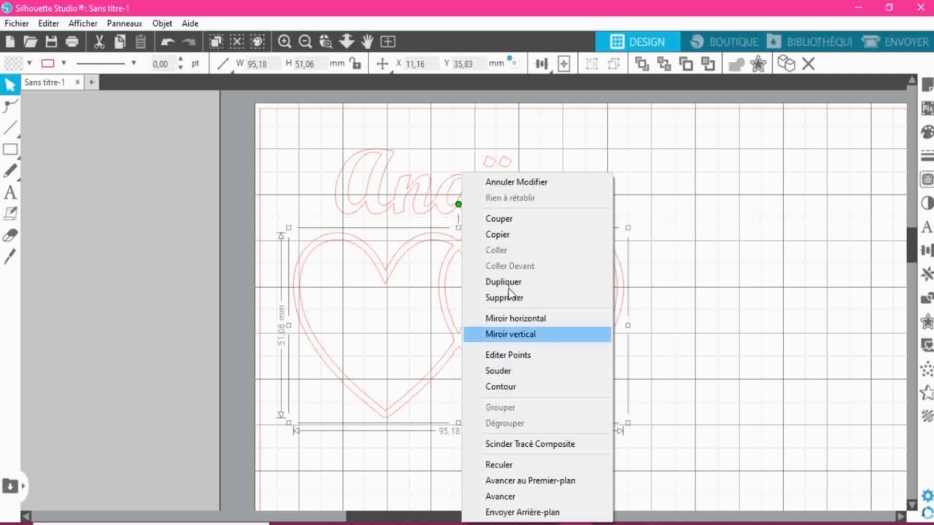
pyautogui.click(515, 184)
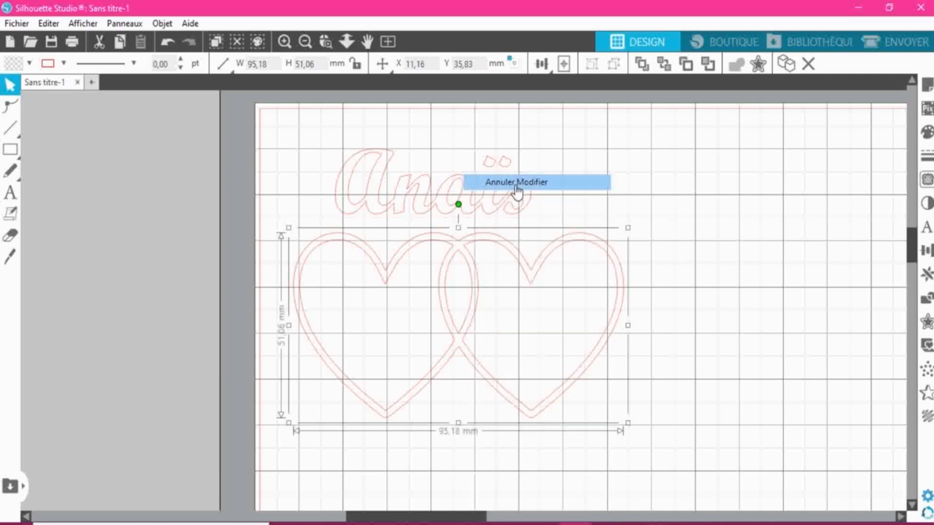
pyautogui.click(472, 265)
pyautogui.rightClick(471, 266)
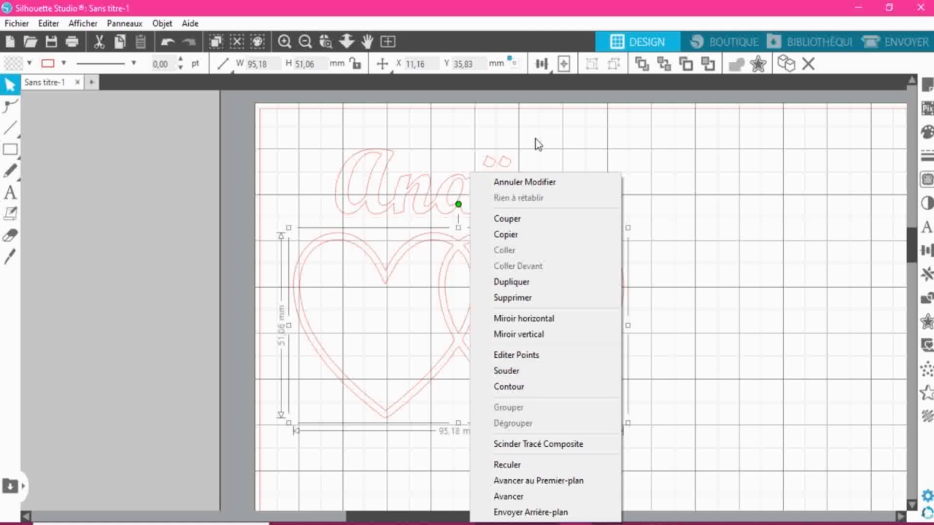
pyautogui.click(524, 183)
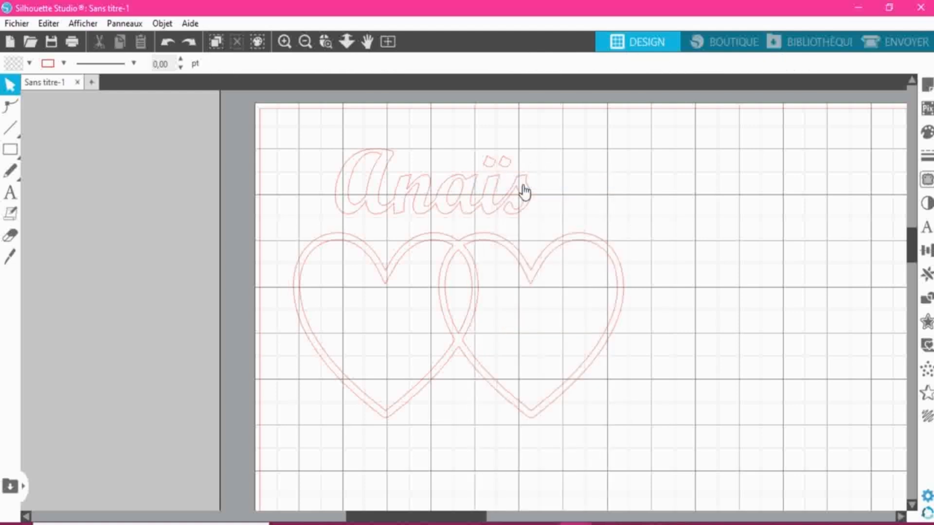
pyautogui.rightClick(477, 280)
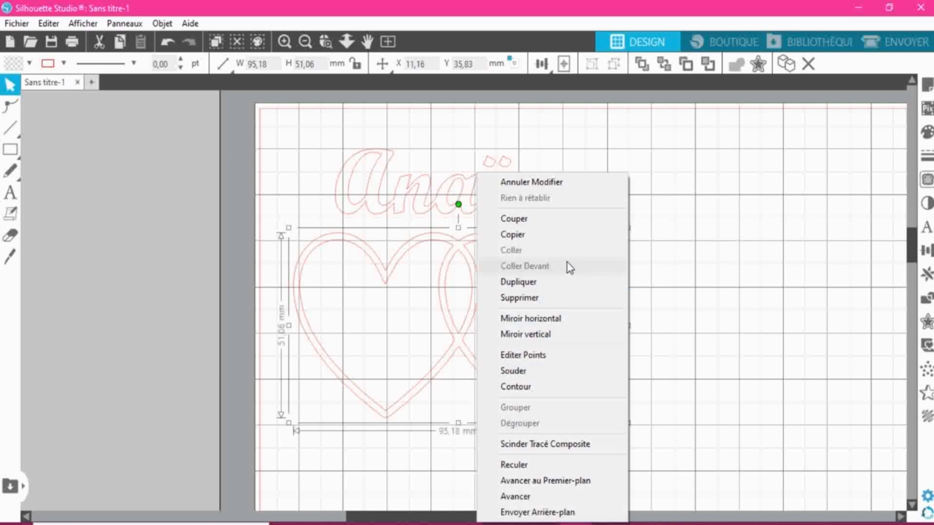
pyautogui.click(679, 199)
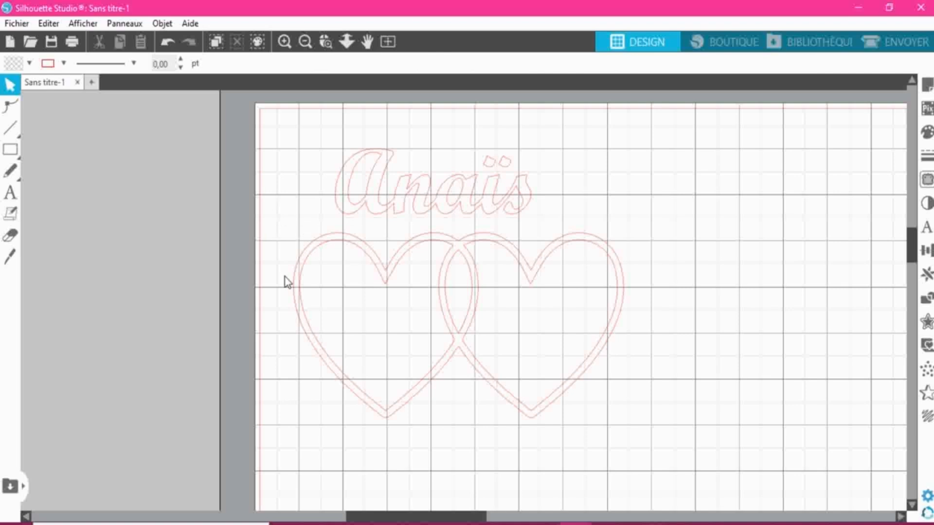
# - Release the hearts' compound path into separate shapes and shift all the pieces together slightly to the right
pyautogui.click(382, 289)
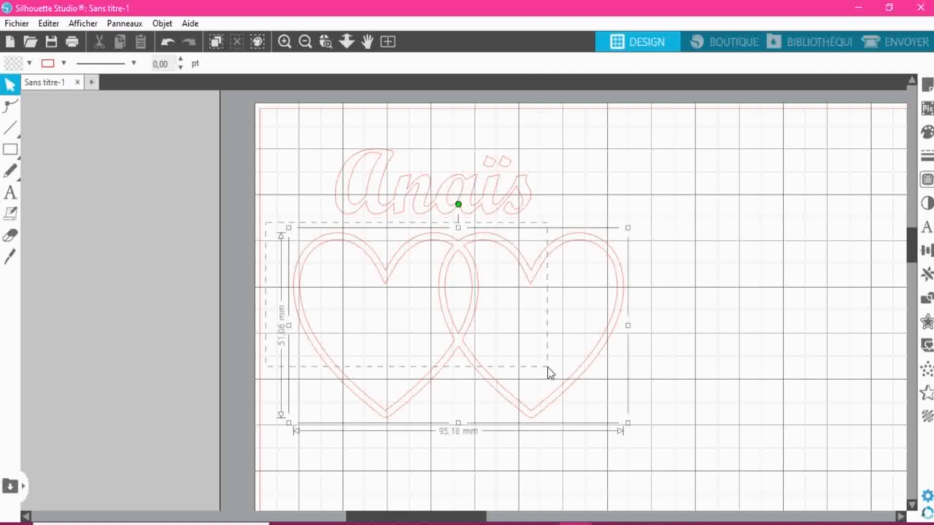
pyautogui.rightClick(458, 336)
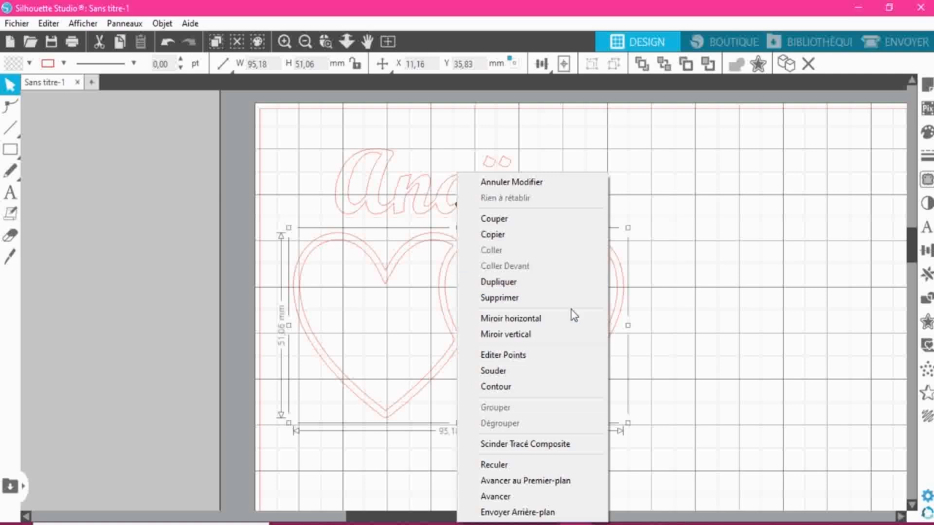
pyautogui.click(526, 444)
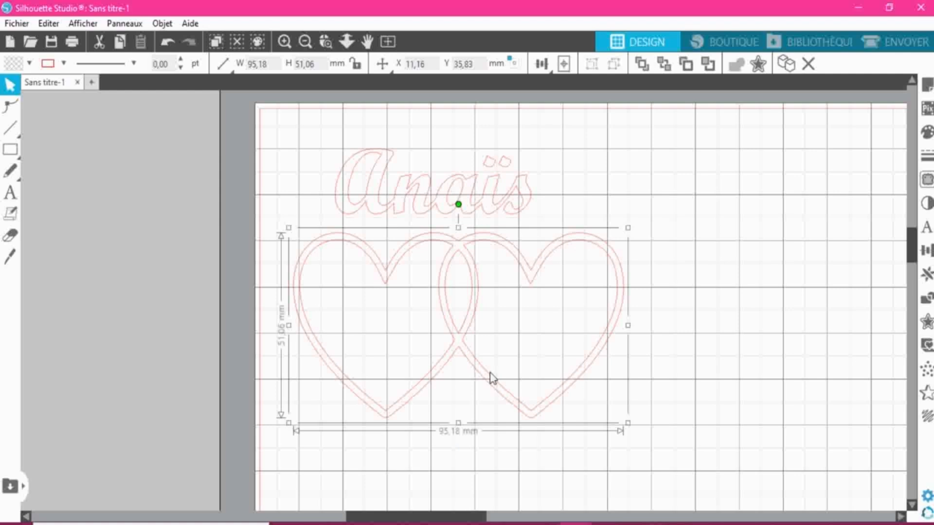
pyautogui.click(680, 264)
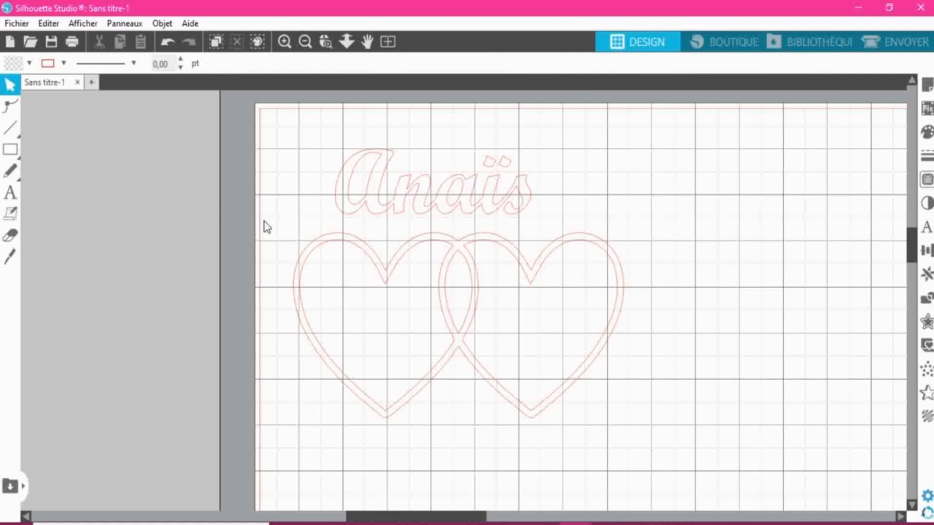
pyautogui.moveTo(267, 228); pyautogui.dragTo(550, 362)
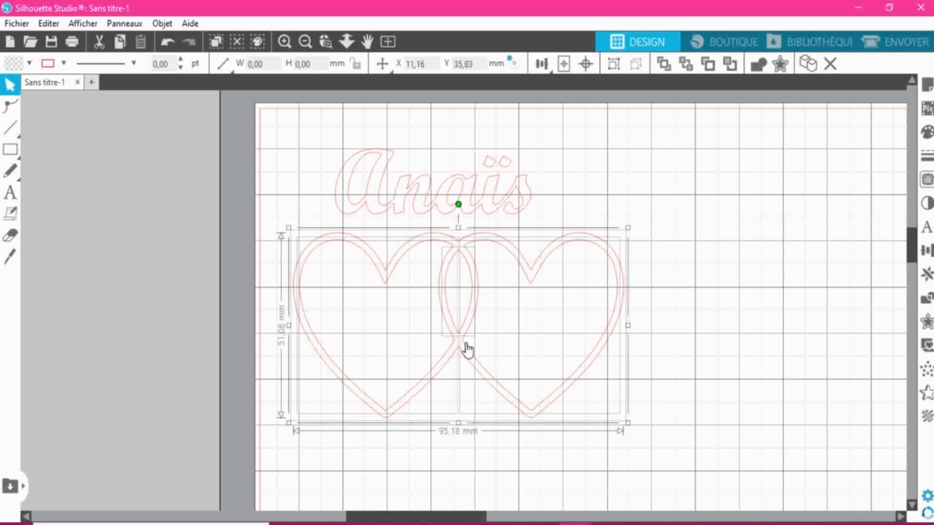
pyautogui.moveTo(438, 313); pyautogui.dragTo(459, 306)
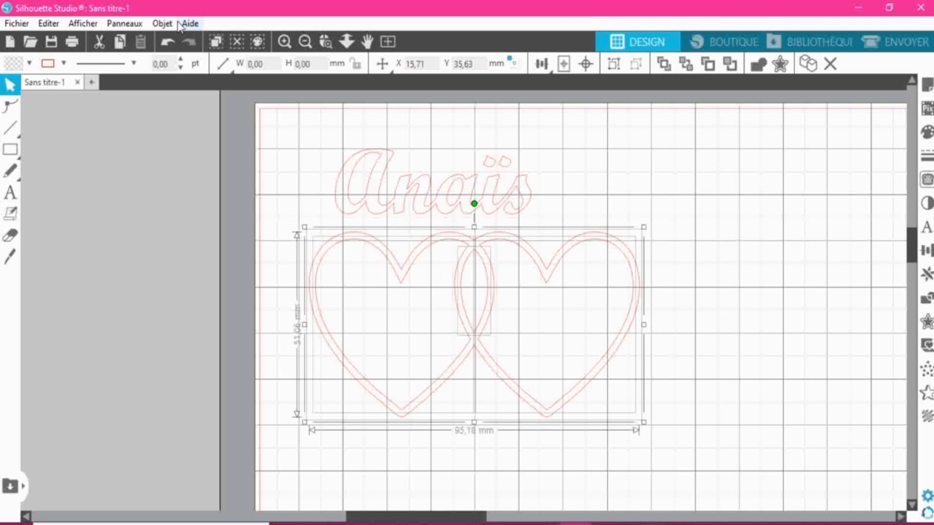
pyautogui.click(159, 24)
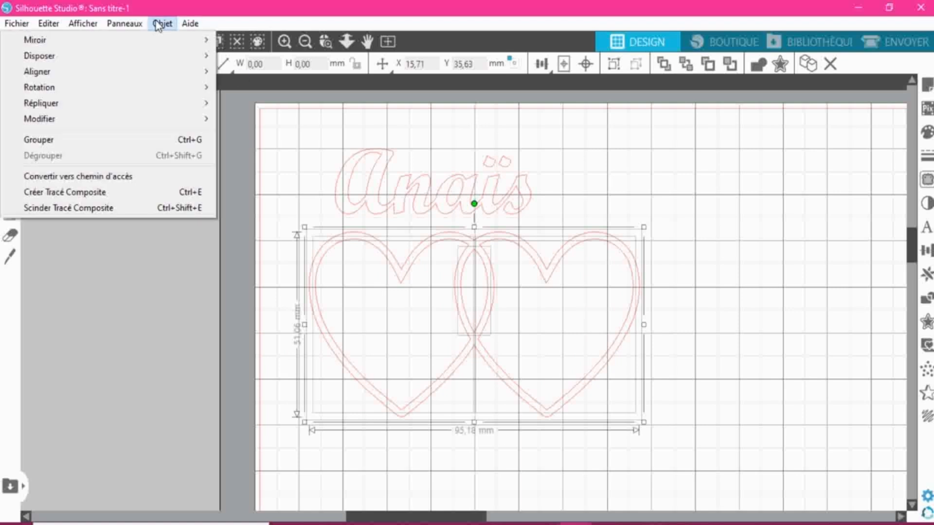
pyautogui.click(158, 24)
pyautogui.click(679, 308)
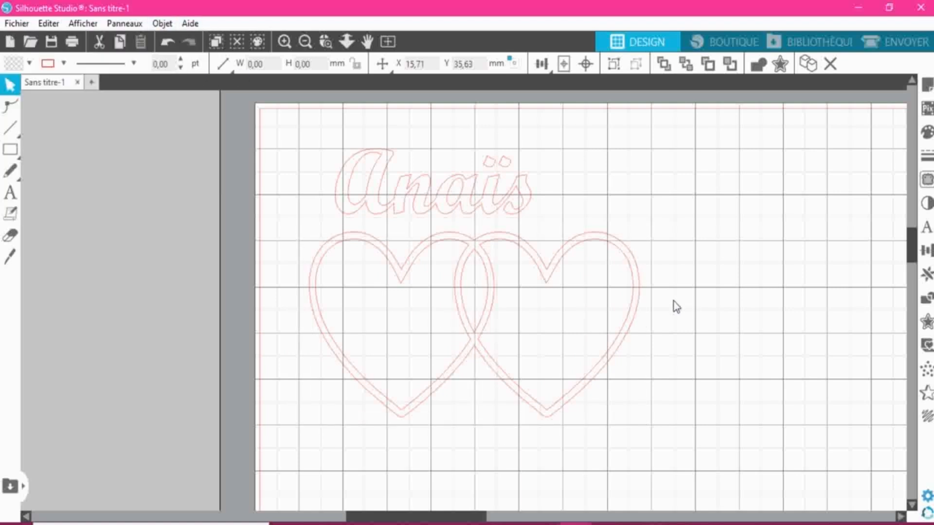
# - Pull the central overlap shape and both inner heart contours out of the design toward the area left of the page
pyautogui.click(482, 273)
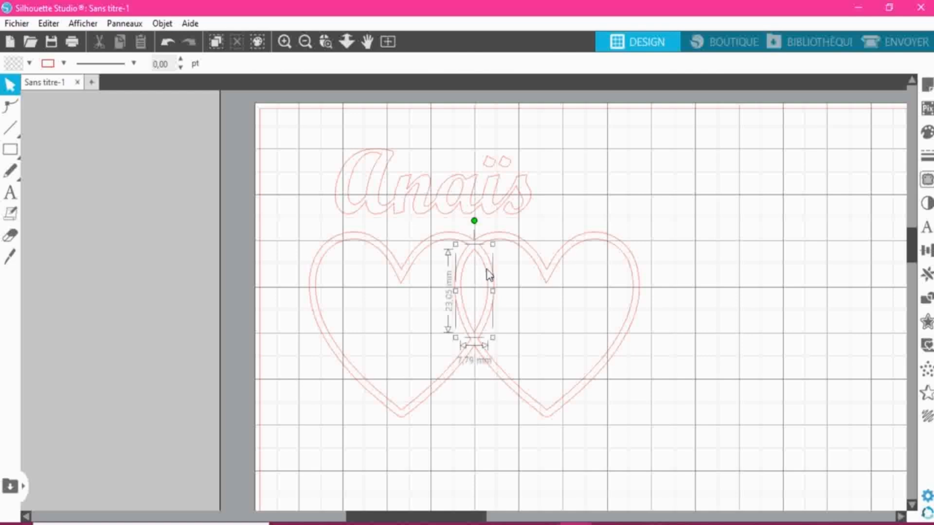
pyautogui.moveTo(485, 274); pyautogui.dragTo(235, 285)
pyautogui.click(411, 269)
pyautogui.click(411, 269)
pyautogui.rightClick(410, 272)
pyautogui.click(385, 251)
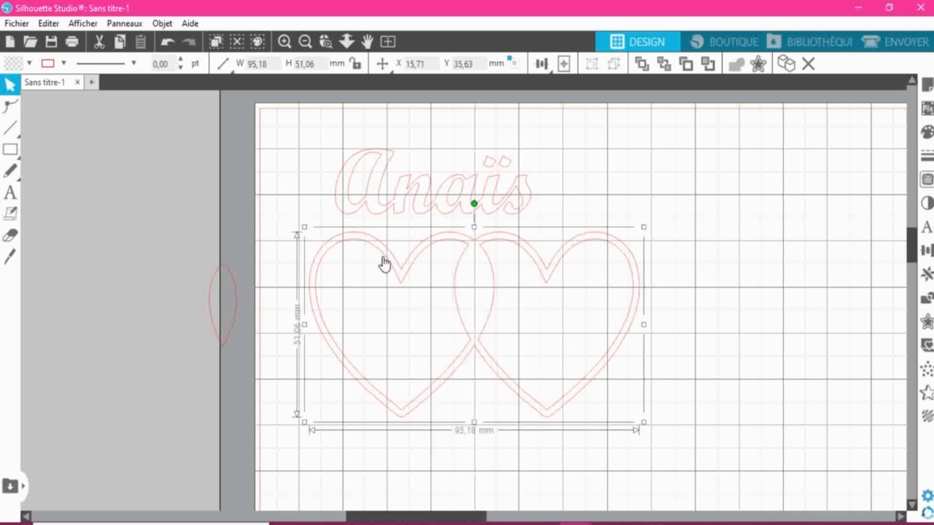
pyautogui.moveTo(381, 254); pyautogui.dragTo(194, 260)
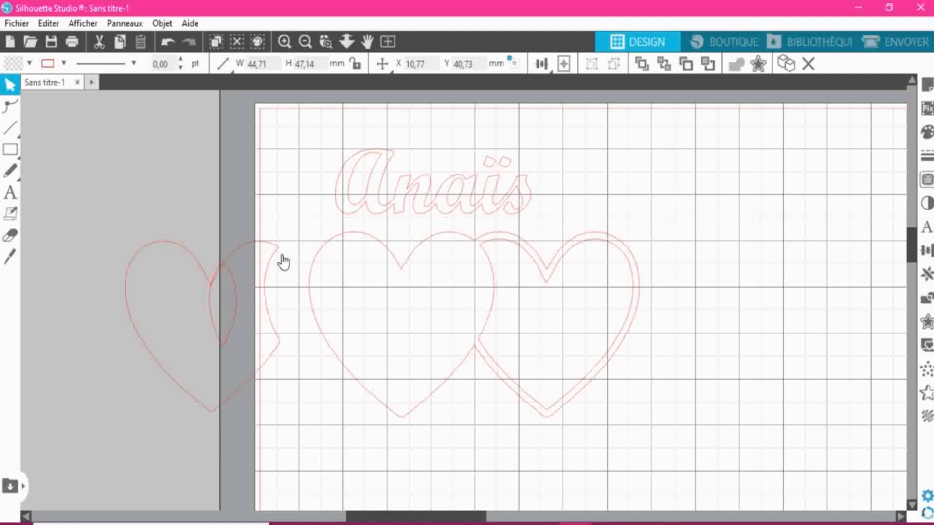
pyautogui.click(511, 251)
pyautogui.moveTo(526, 255); pyautogui.dragTo(98, 257)
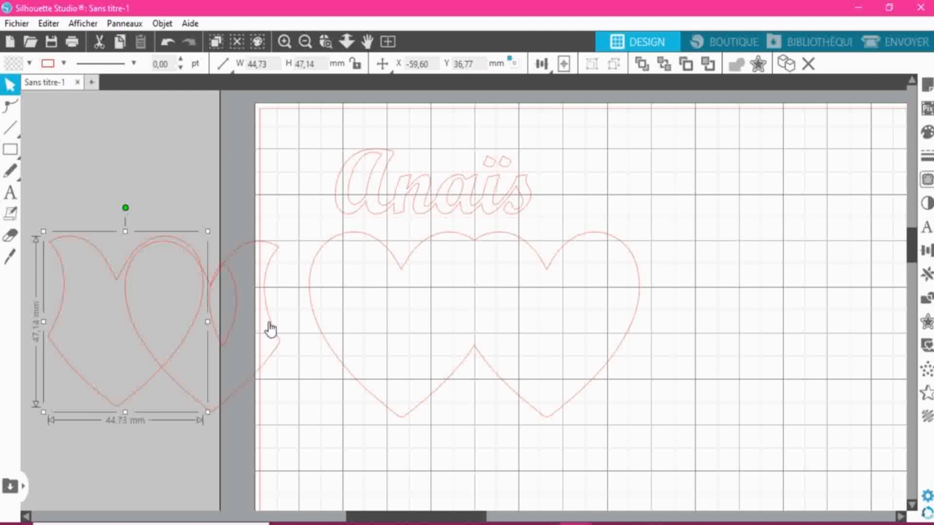
# - Undo the moves of the inner heart shapes and clear the selection
pyautogui.click(169, 43)
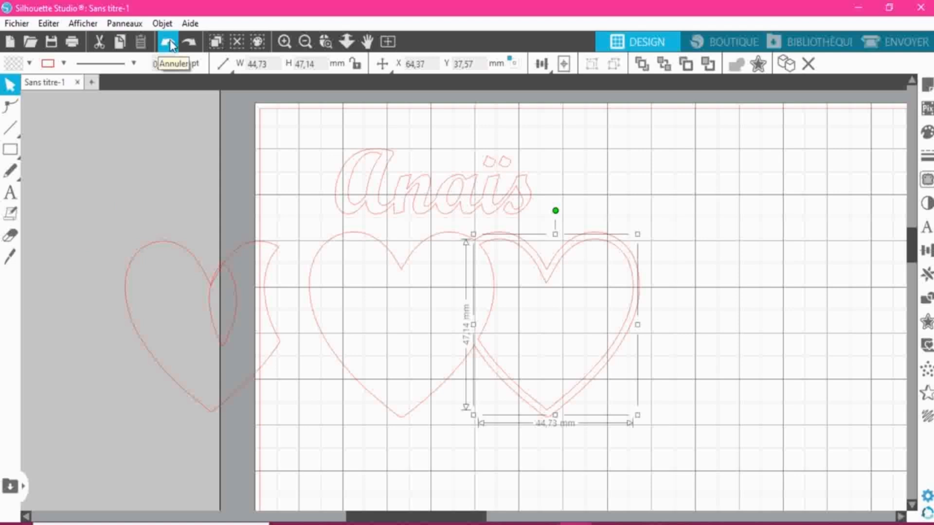
pyautogui.click(168, 43)
pyautogui.click(168, 43)
pyautogui.click(168, 43)
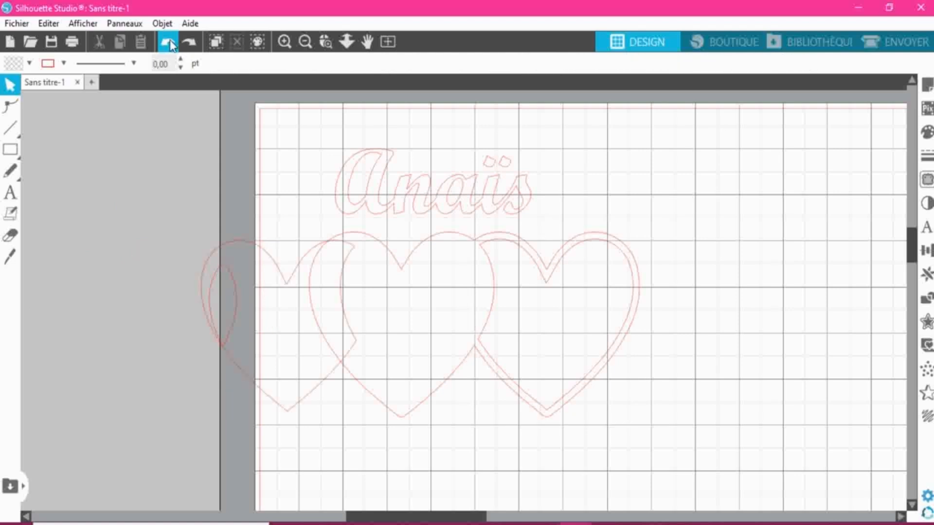
pyautogui.click(168, 43)
pyautogui.click(168, 43)
pyautogui.click(168, 43)
pyautogui.click(168, 42)
pyautogui.click(169, 43)
pyautogui.click(771, 334)
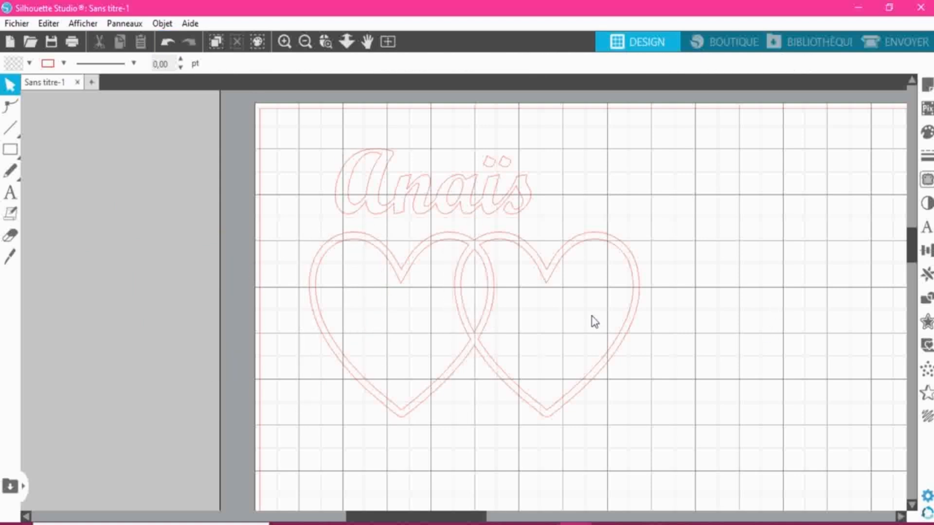
# - Try welding all the separate heart pieces together, and undo the weld
pyautogui.moveTo(284, 236); pyautogui.dragTo(647, 440)
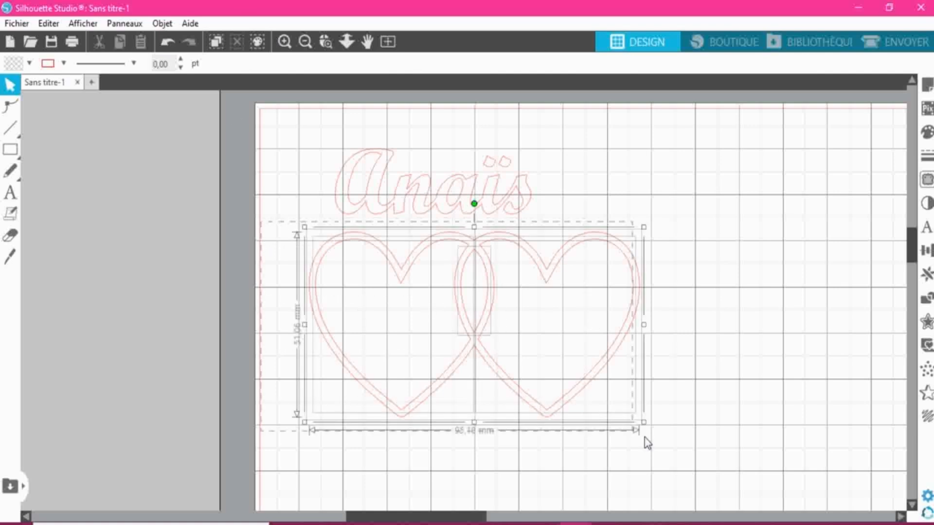
pyautogui.rightClick(469, 321)
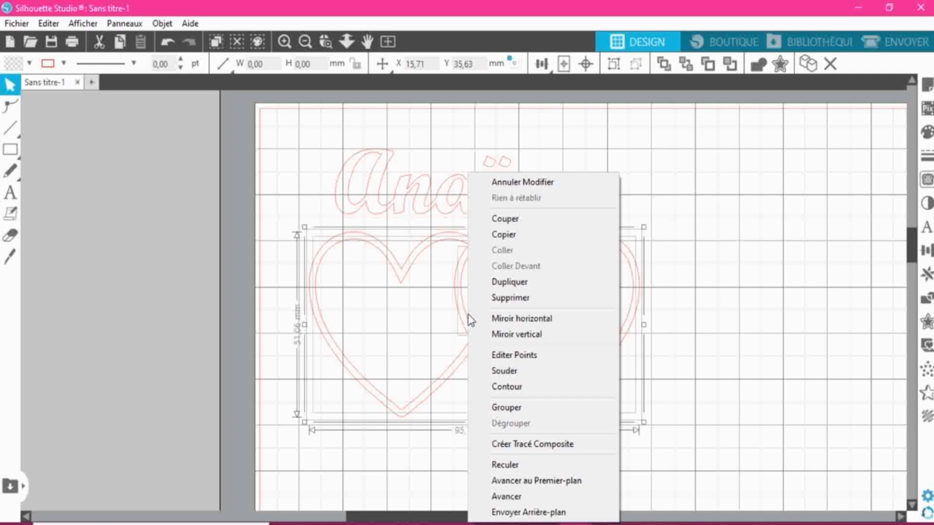
pyautogui.click(520, 372)
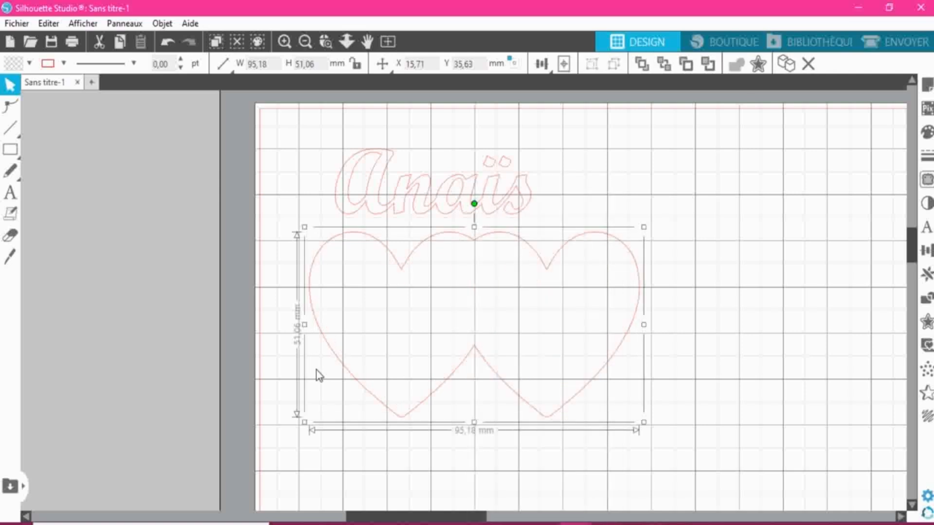
pyautogui.click(167, 43)
# - Group all the heart pieces and move the group slightly up and to the left beneath the name
pyautogui.rightClick(463, 292)
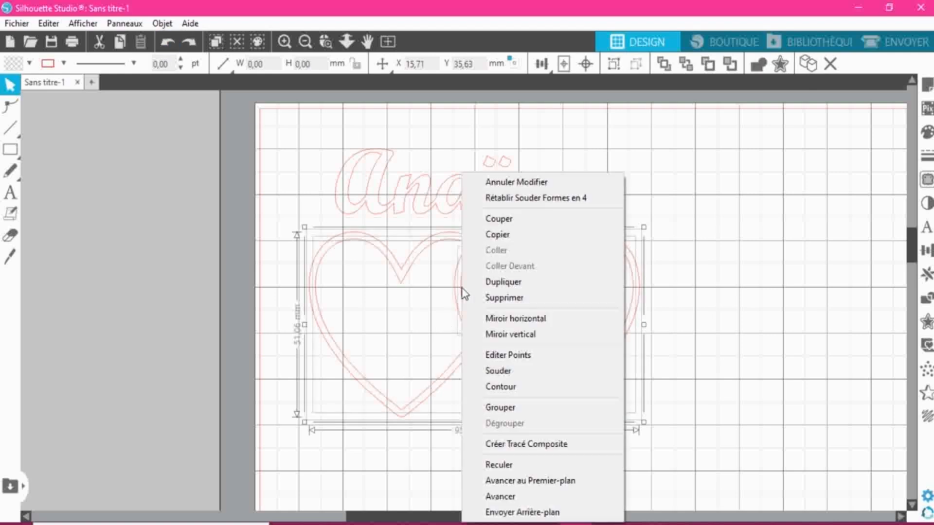
pyautogui.click(511, 415)
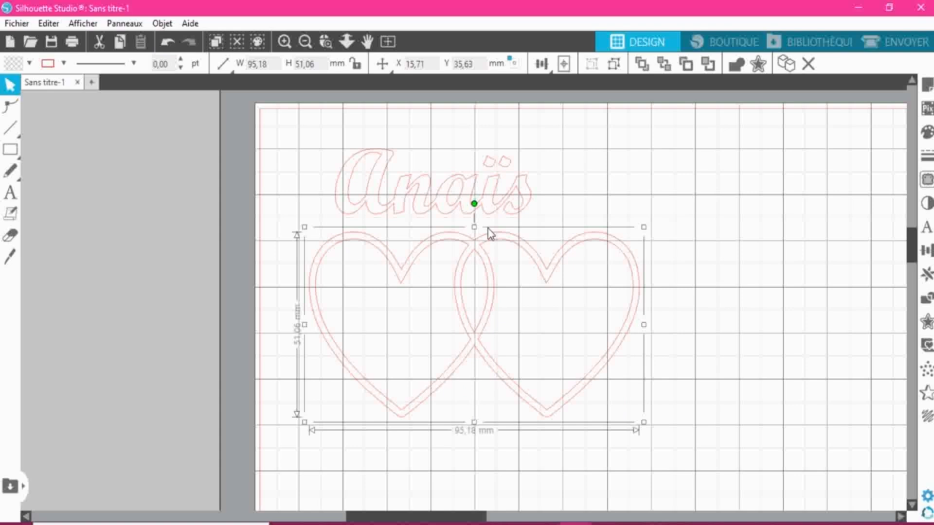
pyautogui.moveTo(456, 299)
pyautogui.mouseDown()
pyautogui.moveTo(624, 289)
pyautogui.moveTo(445, 291)
pyautogui.mouseUp()
pyautogui.click(710, 335)
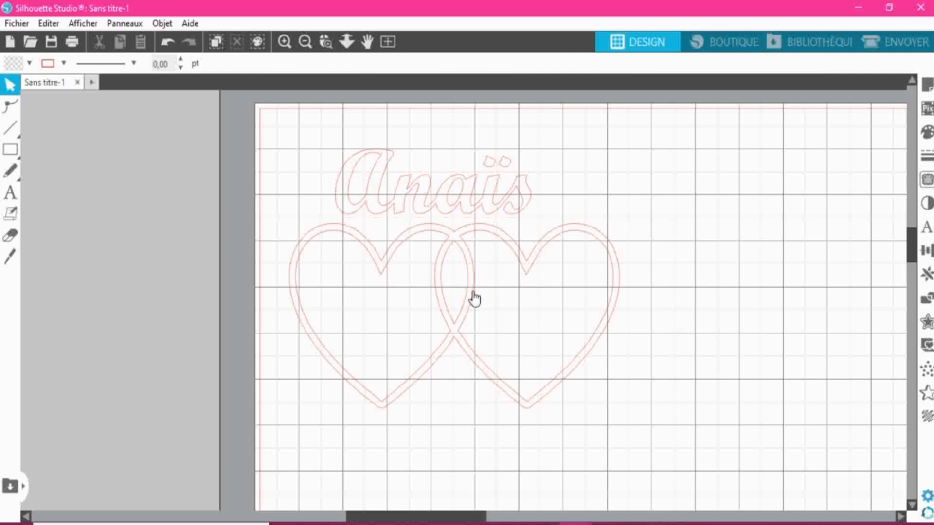
pyautogui.moveTo(461, 296); pyautogui.dragTo(459, 301)
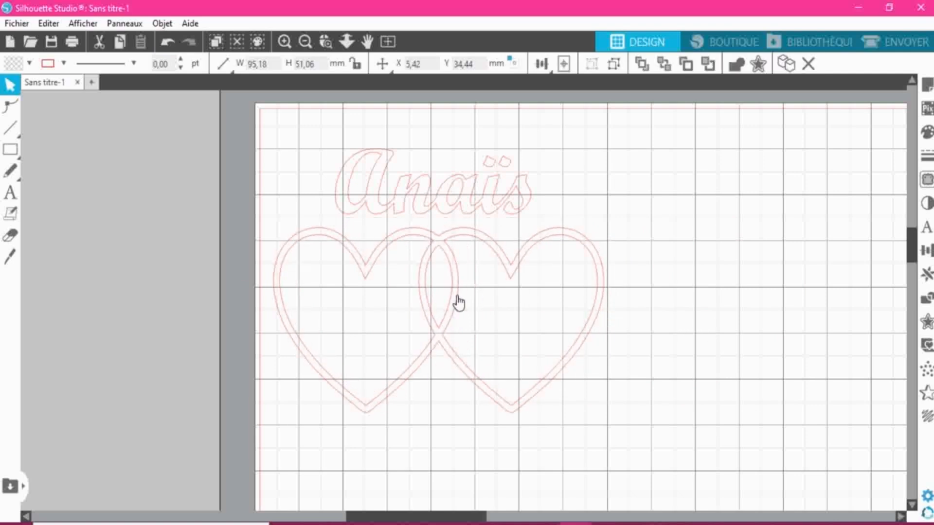
# - Center the script first name above the two hearts and group the name together with the hearts graphic
pyautogui.moveTo(444, 215); pyautogui.dragTo(463, 215)
pyautogui.click(270, 117)
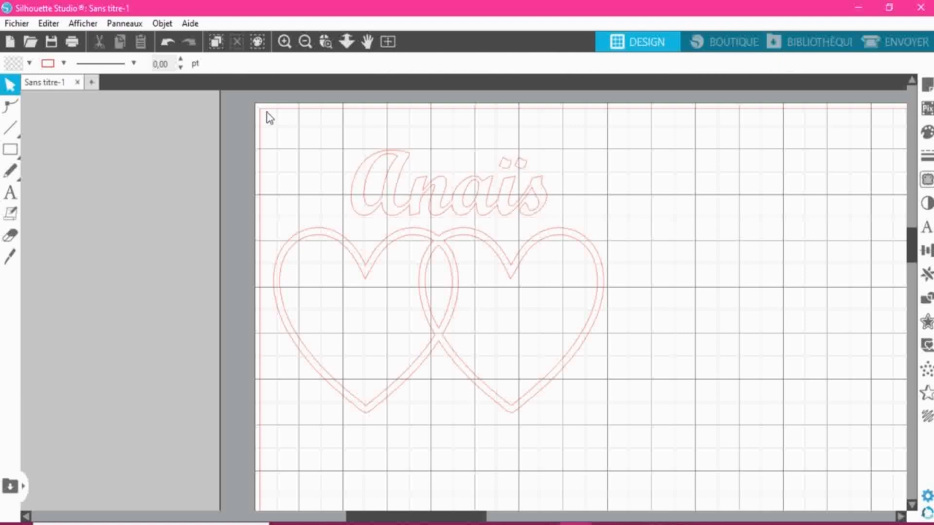
pyautogui.moveTo(273, 121); pyautogui.dragTo(614, 425)
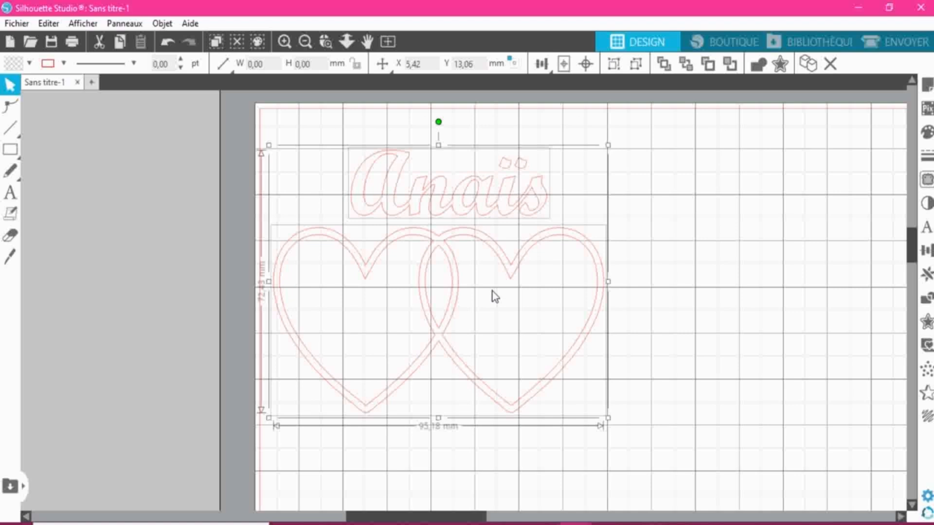
pyautogui.rightClick(492, 294)
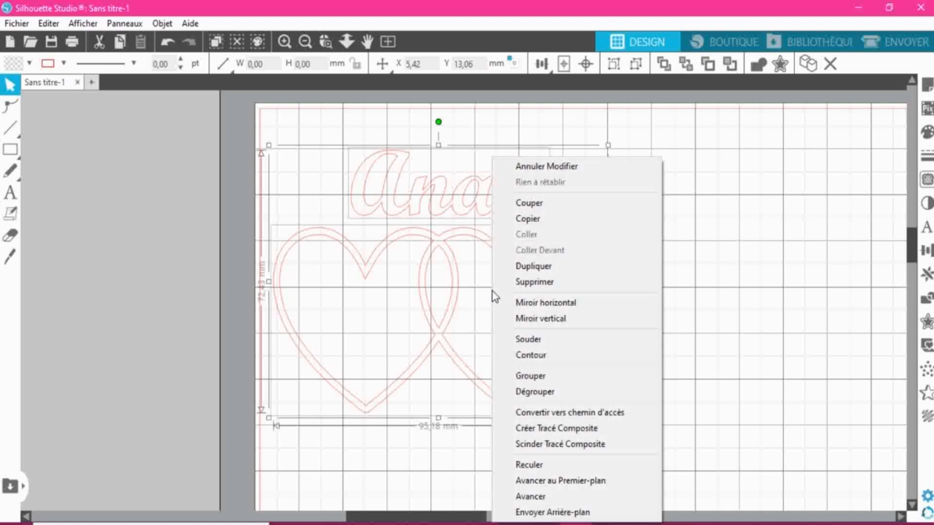
pyautogui.click(531, 376)
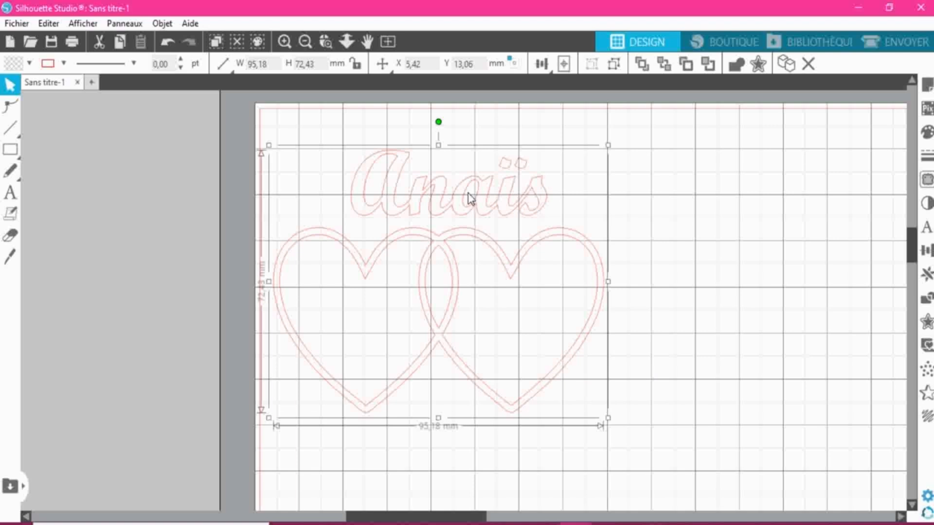
# - Clear the selection of the grouped design and switch to the Envoyer workspace to prepare the cut
pyautogui.moveTo(320, 122); pyautogui.dragTo(574, 309)
pyautogui.moveTo(579, 422); pyautogui.dragTo(579, 423)
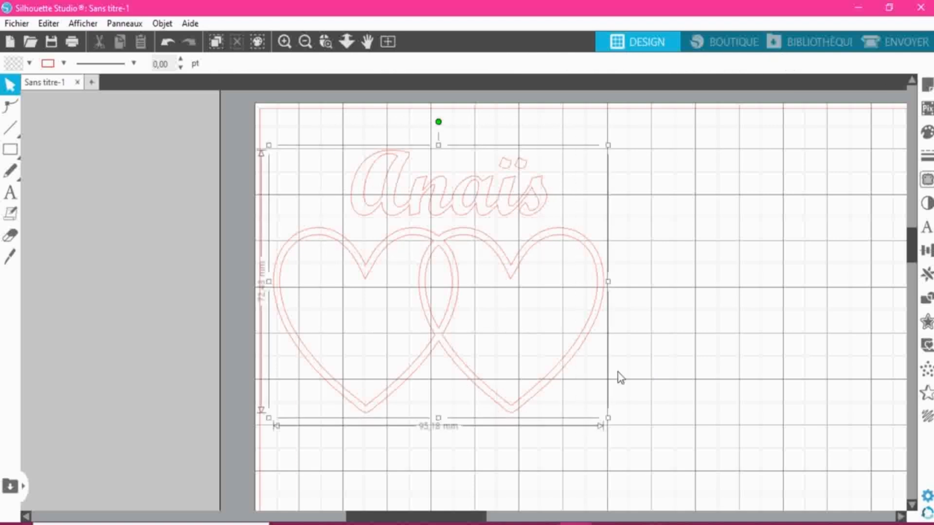
pyautogui.click(690, 324)
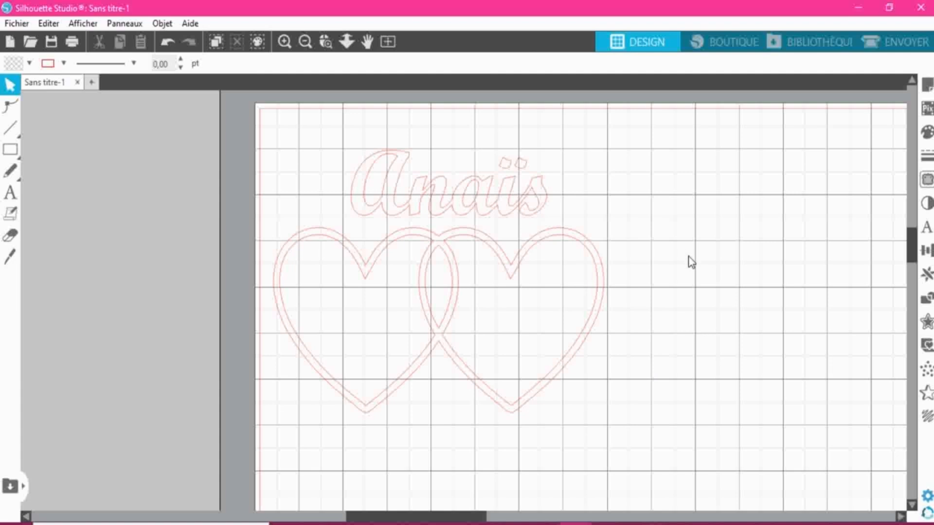
pyautogui.click(916, 42)
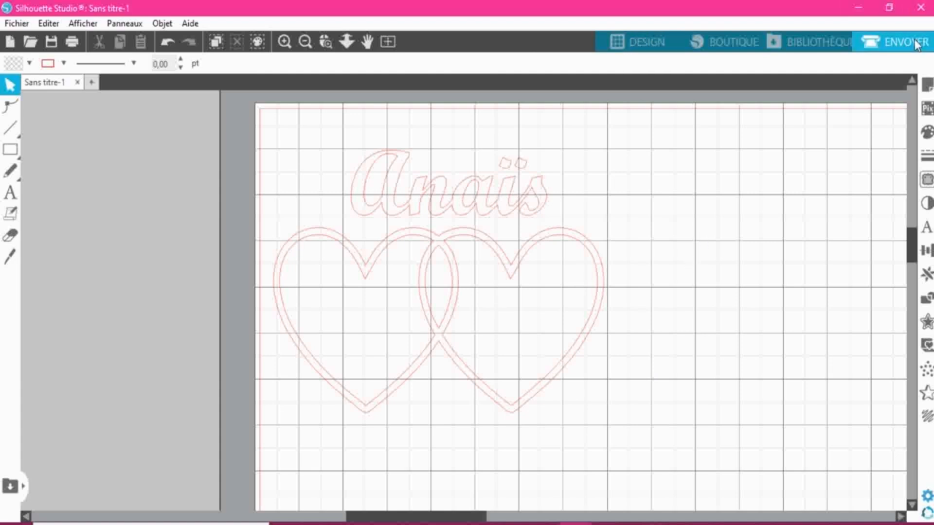